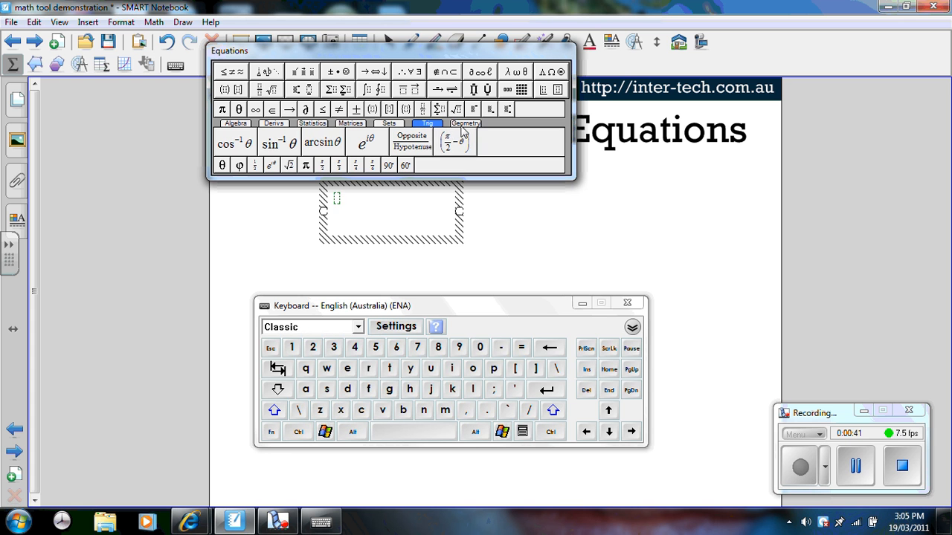
Display the Geometry equation templates, and close the equation editor and the on-screen keyboard.
left_click(465, 124)
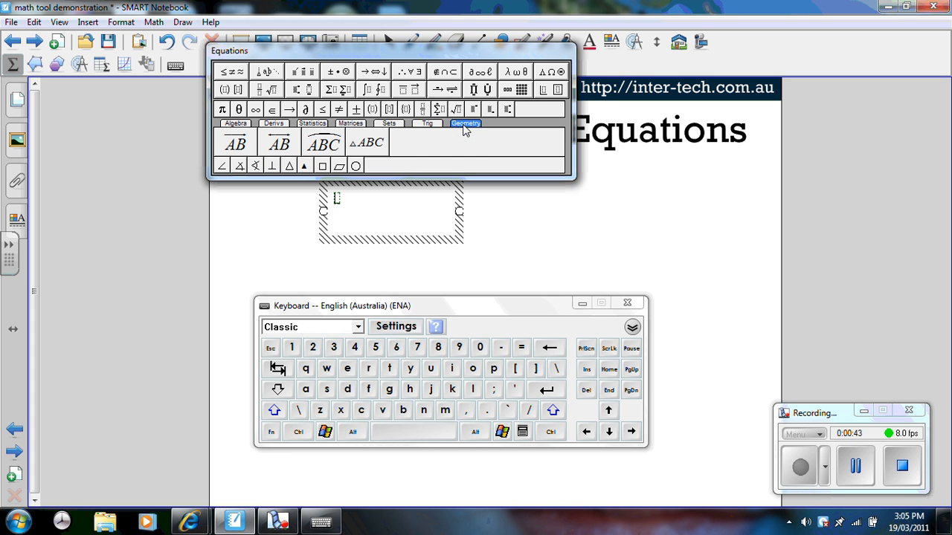
left_click(385, 275)
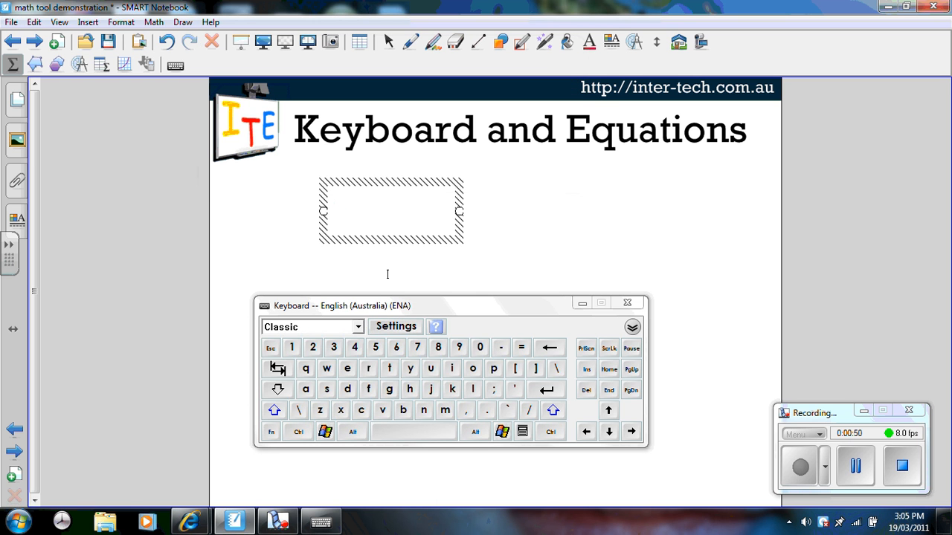
left_click(627, 302)
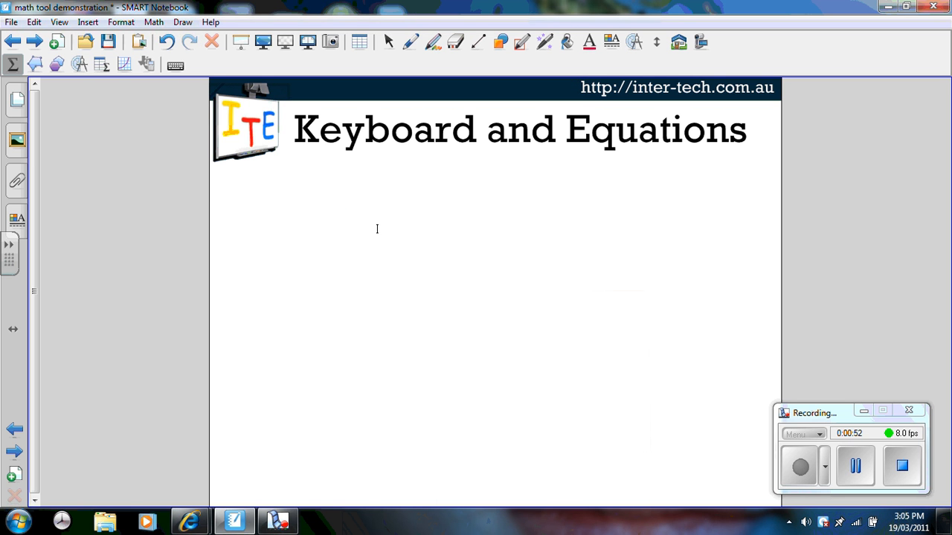
Draw an unfilled circle on the Shape division page and enlarge it below the title.
left_click(35, 43)
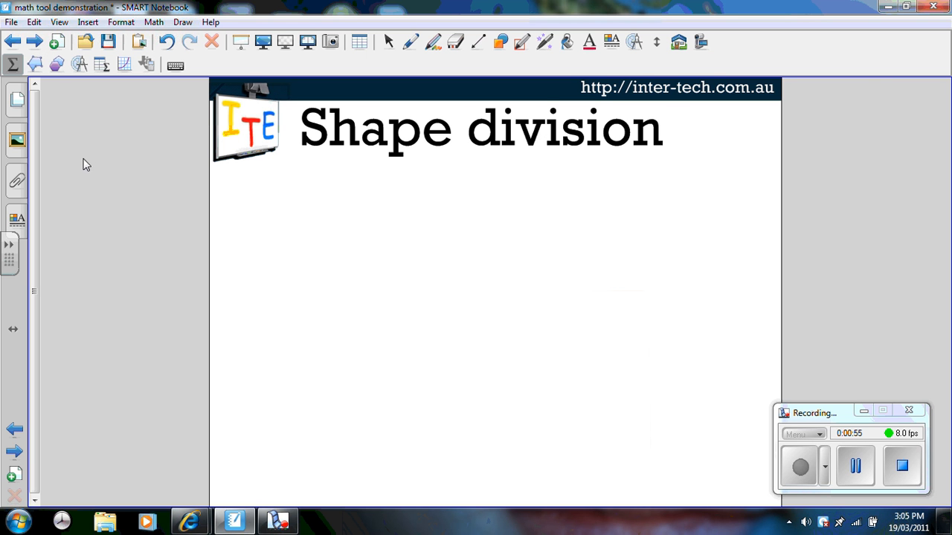
left_click(500, 42)
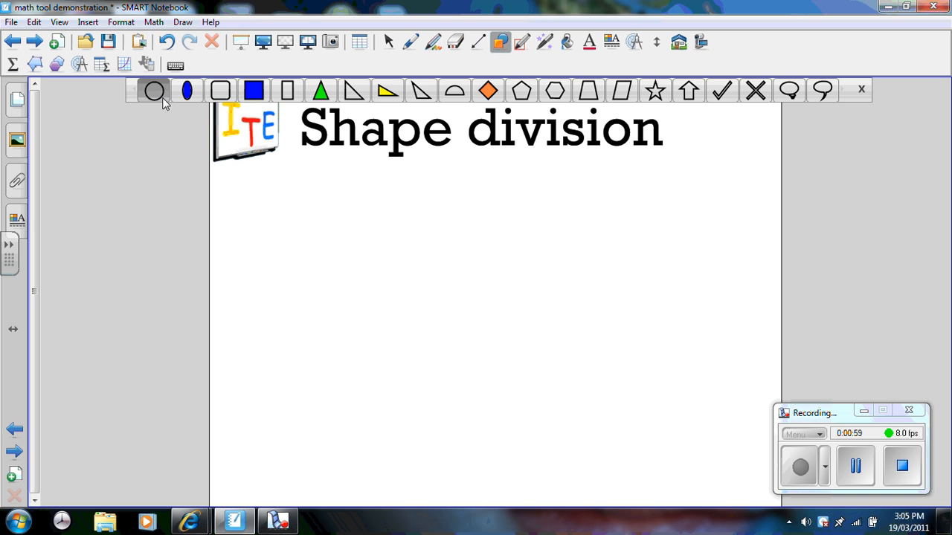
left_click(154, 91)
left_click(388, 42)
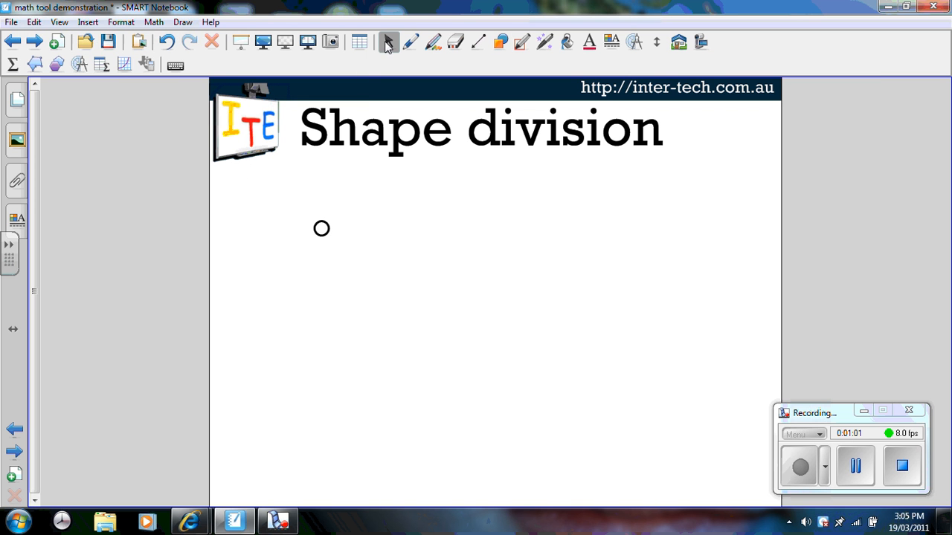
left_click(324, 226)
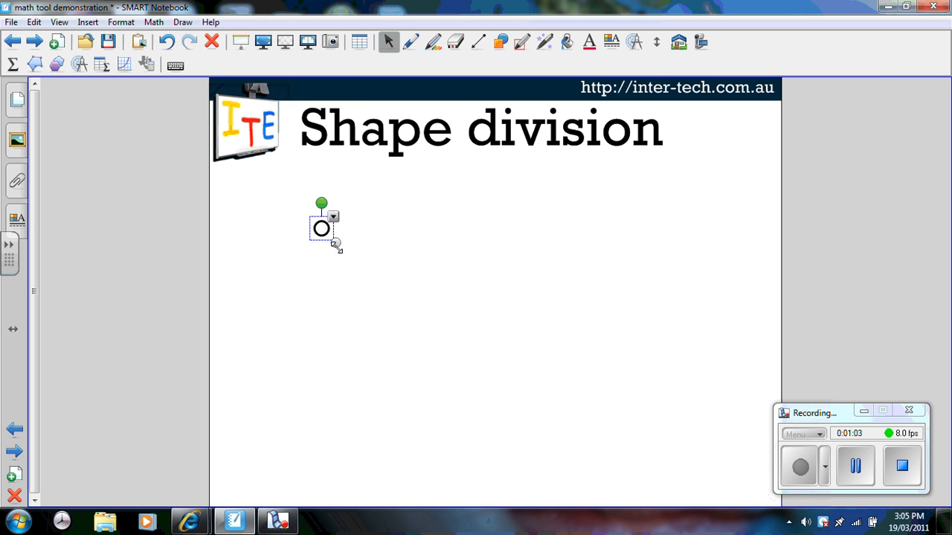
left_click_drag(334, 244, 431, 338)
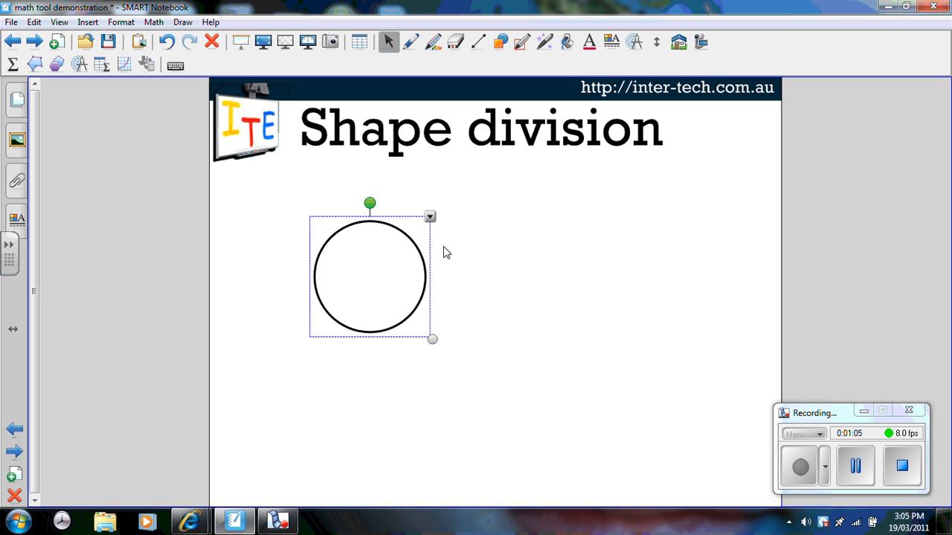
Divide the circle into 6 equal sections and pull the two right-hand sections away from it.
left_click(431, 219)
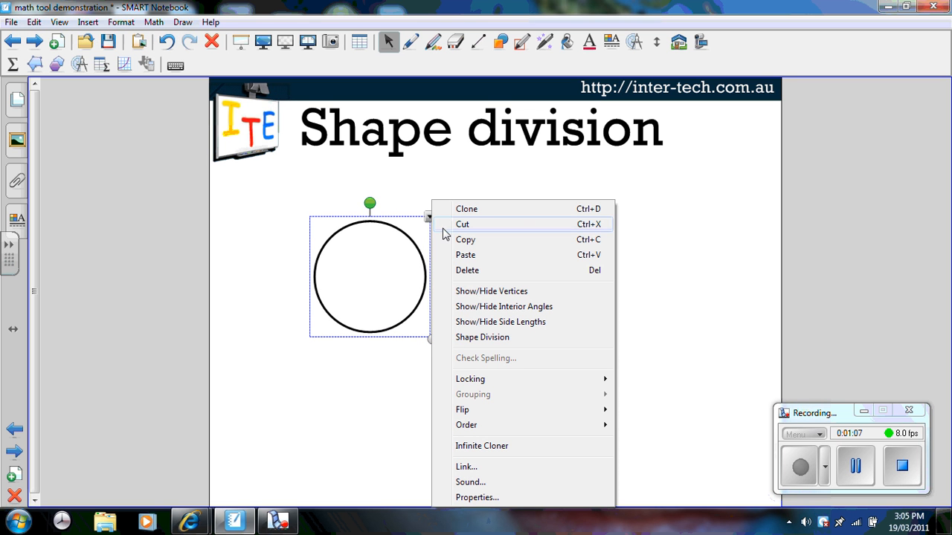
left_click(458, 338)
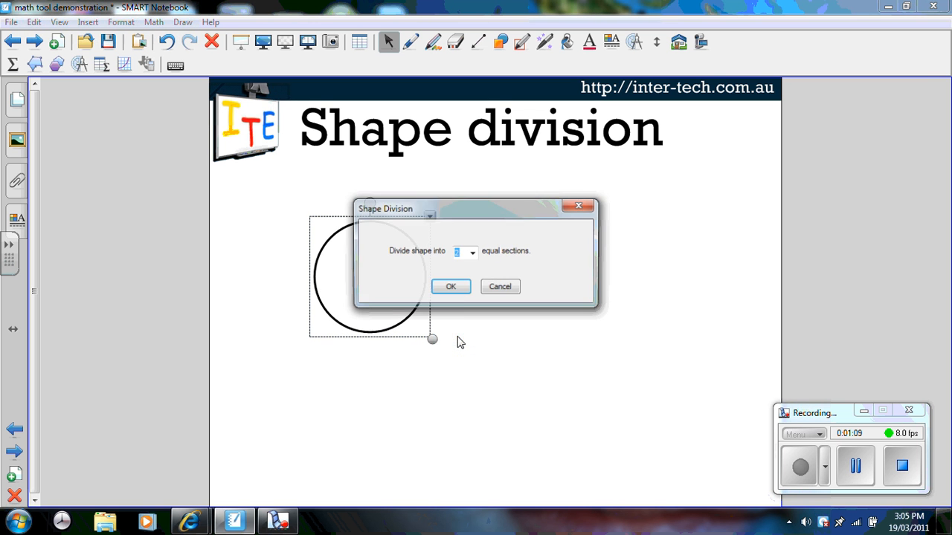
left_click(472, 254)
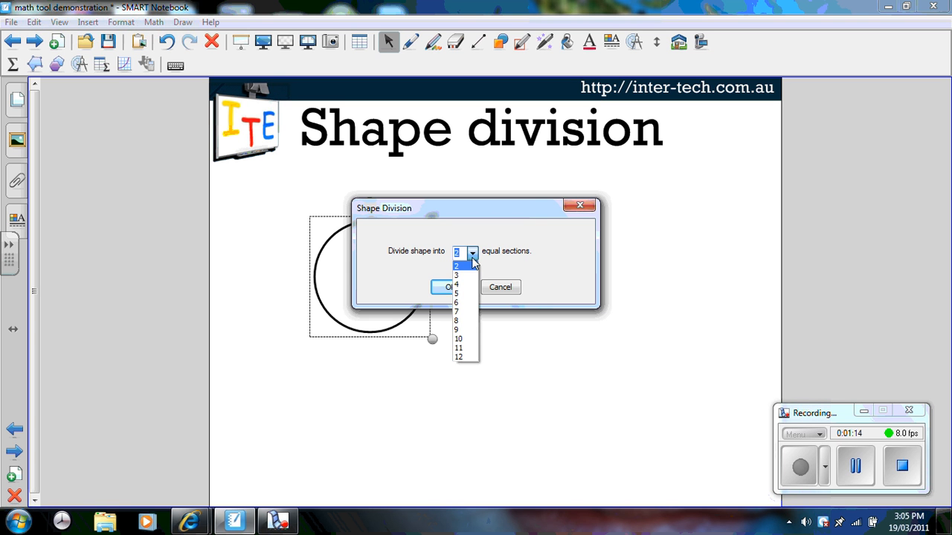
left_click(467, 304)
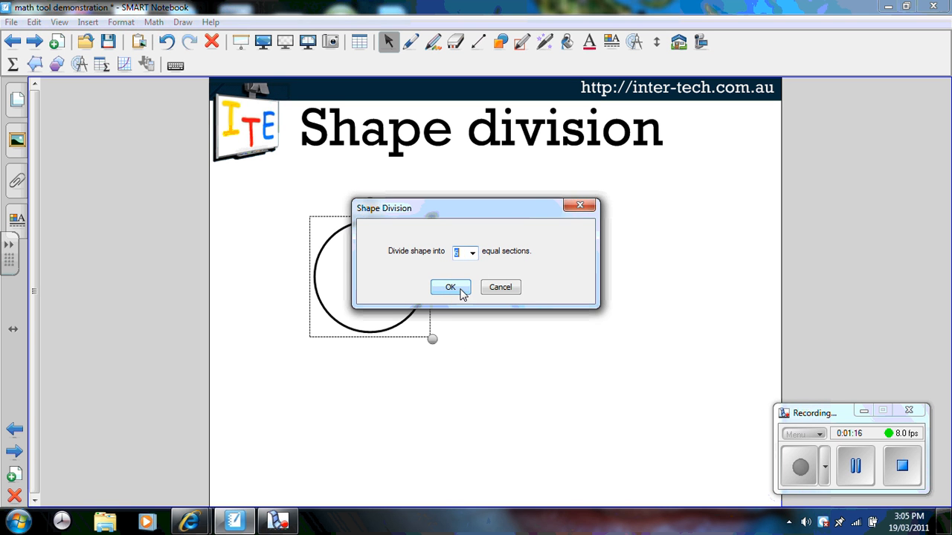
left_click(463, 290)
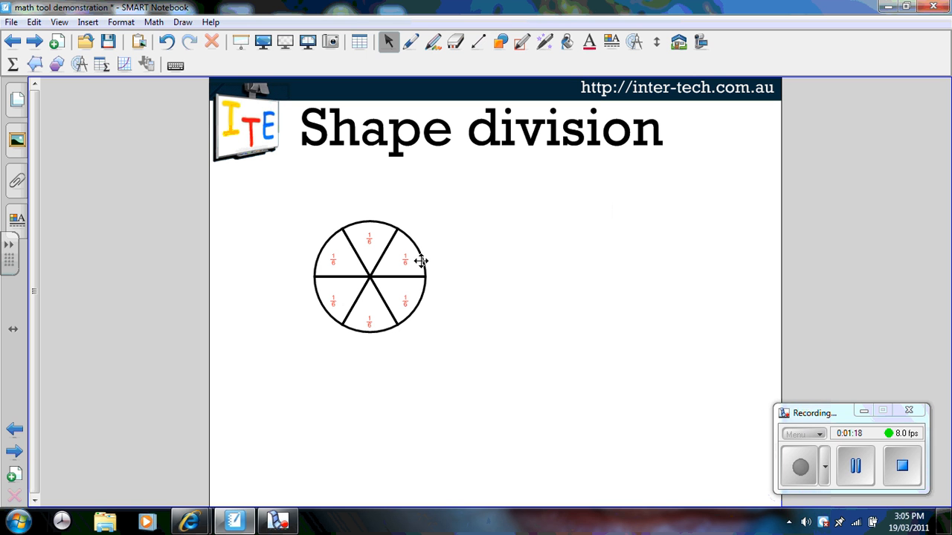
left_click_drag(421, 261, 457, 239)
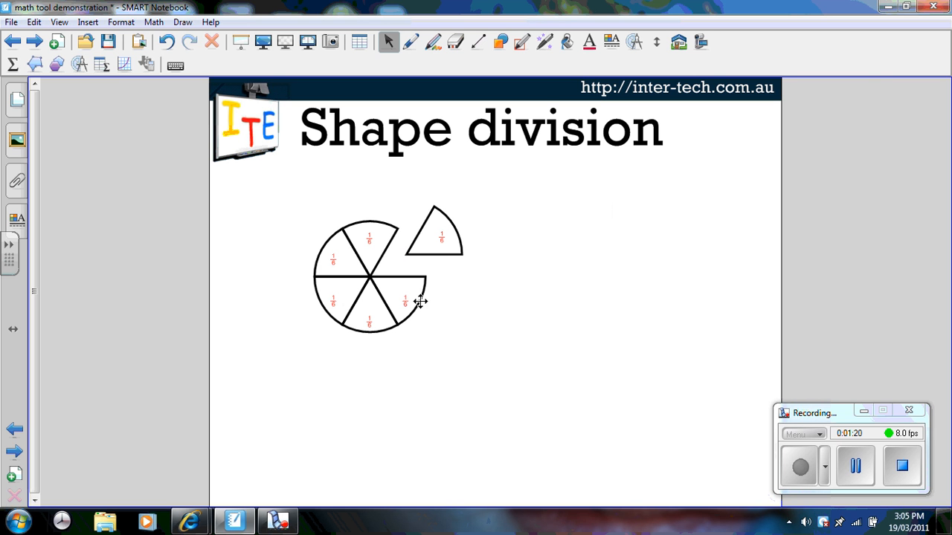
left_click_drag(418, 300, 448, 320)
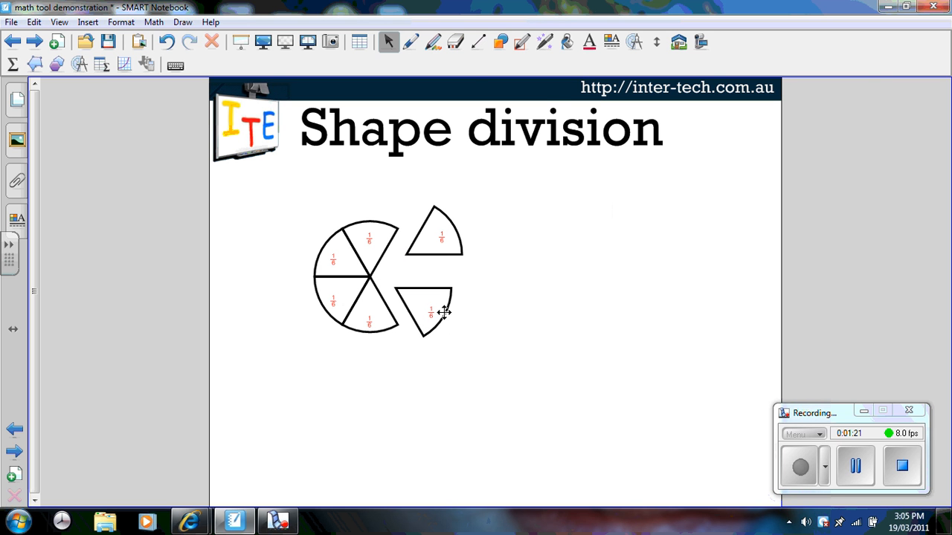
Draw a large blue square to the lower right of the divided circle.
left_click(501, 42)
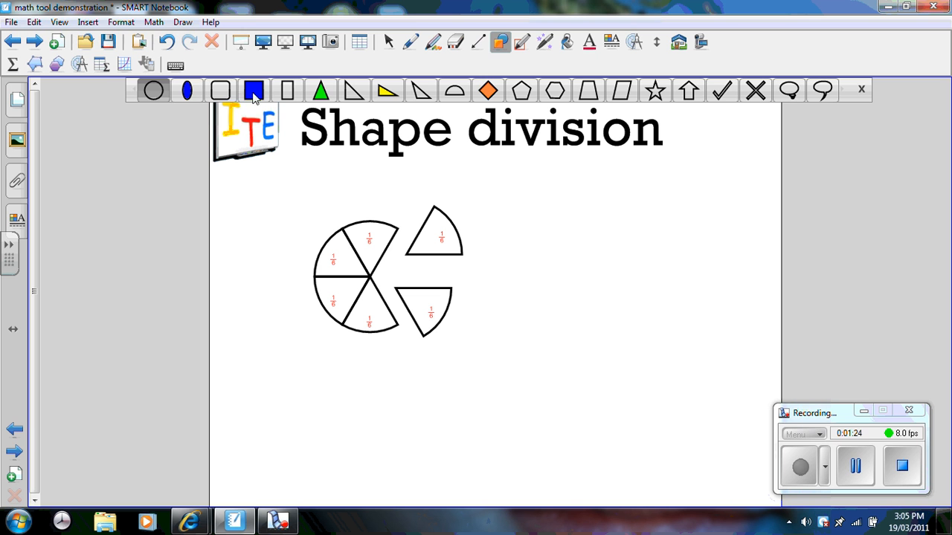
left_click(253, 90)
mouse_move(528, 284)
left_mouse_down()
mouse_move(635, 404)
mouse_move(654, 406)
left_mouse_up()
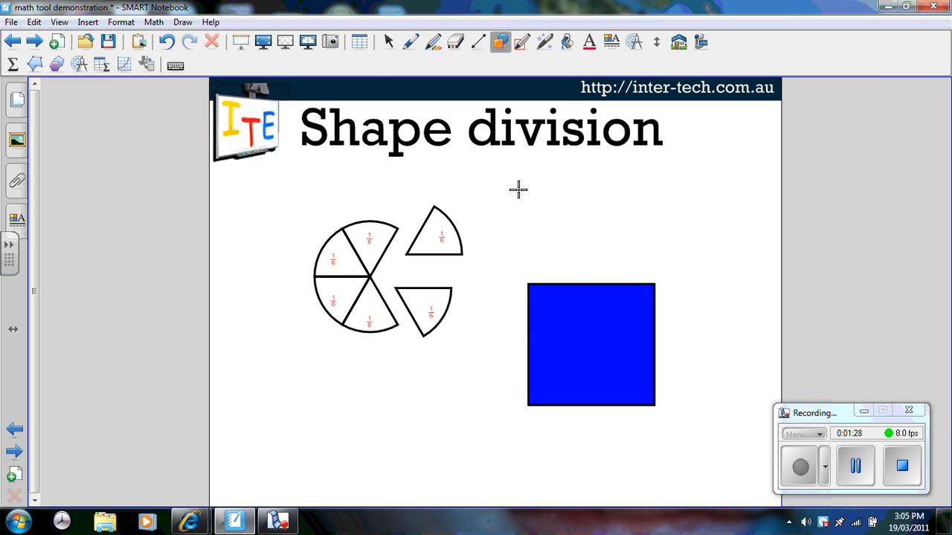
Divide the blue square into 7 equal sections and move the top two strips up, apart from the rest.
left_click(389, 41)
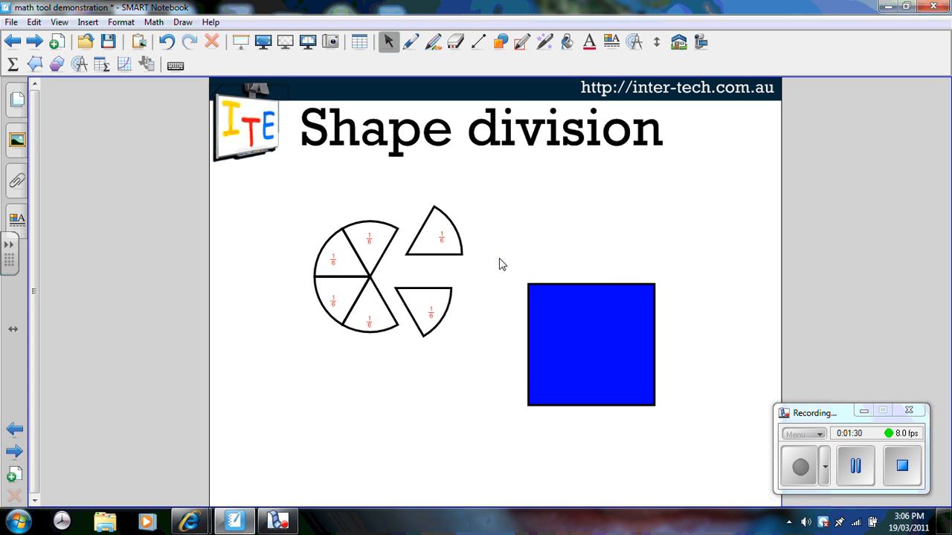
left_click_drag(500, 259, 718, 445)
left_click(659, 280)
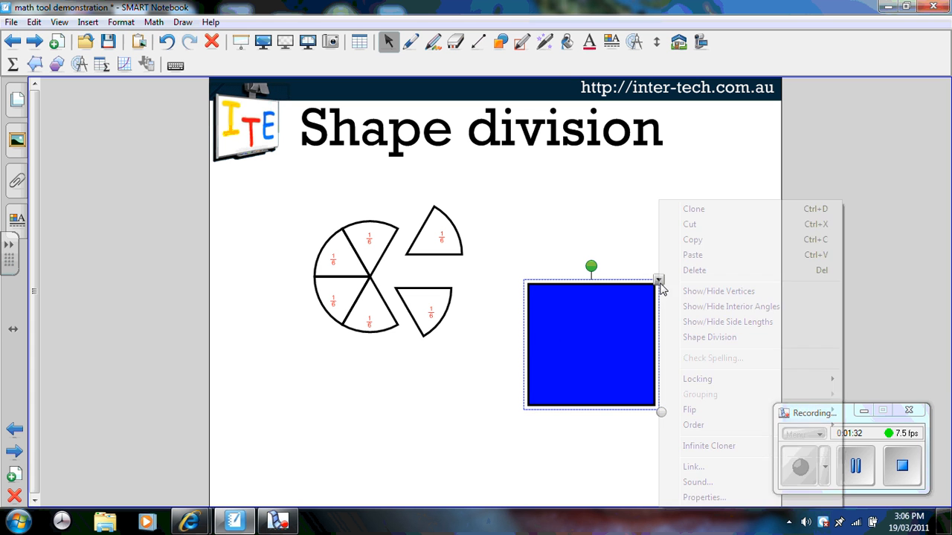
left_click(707, 338)
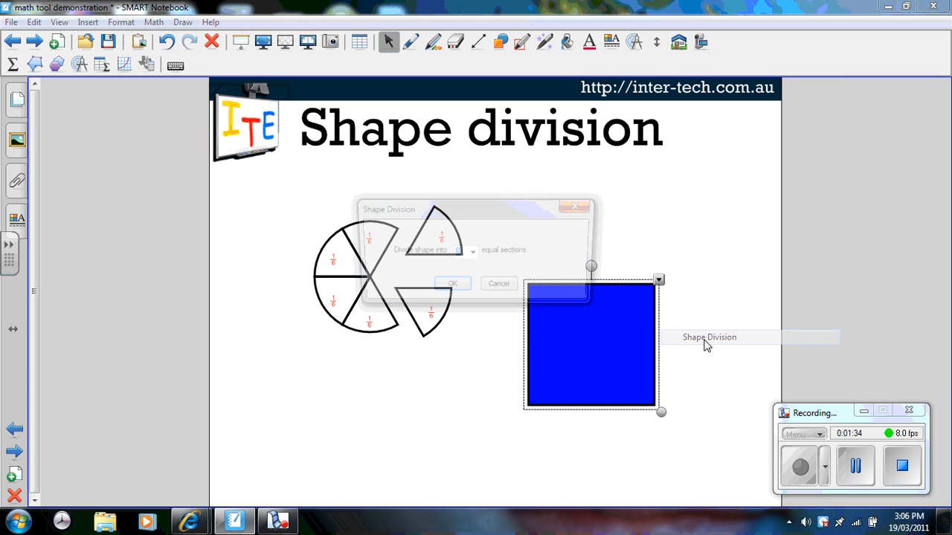
left_click(472, 254)
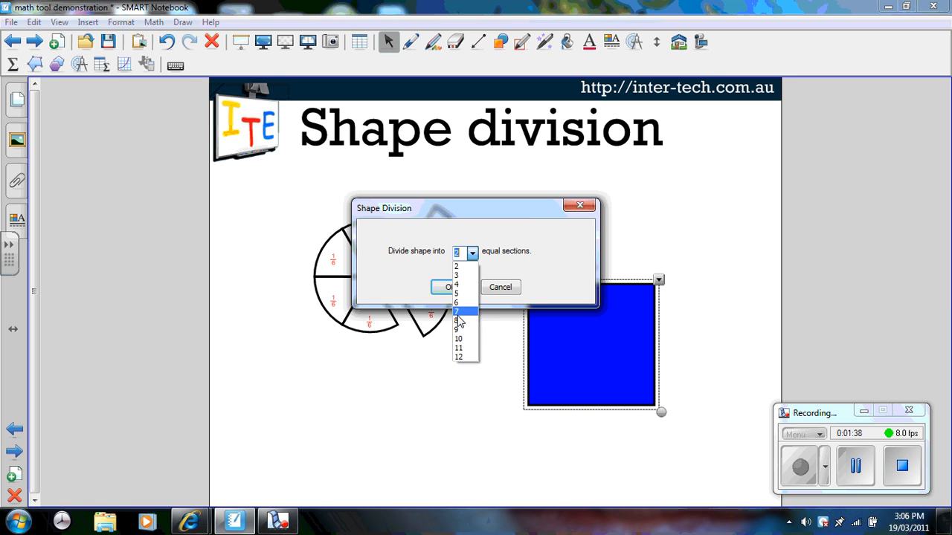
left_click(458, 310)
left_click(447, 287)
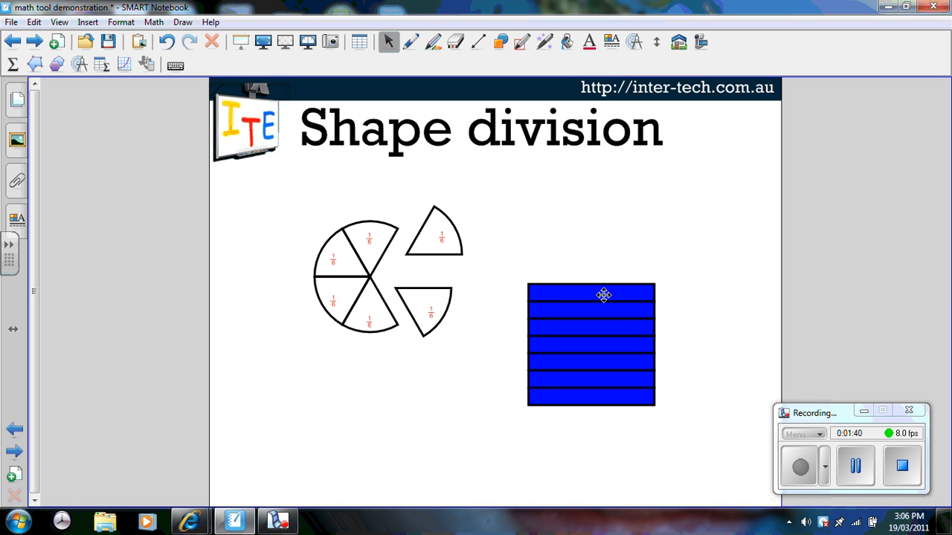
left_click_drag(604, 296, 606, 259)
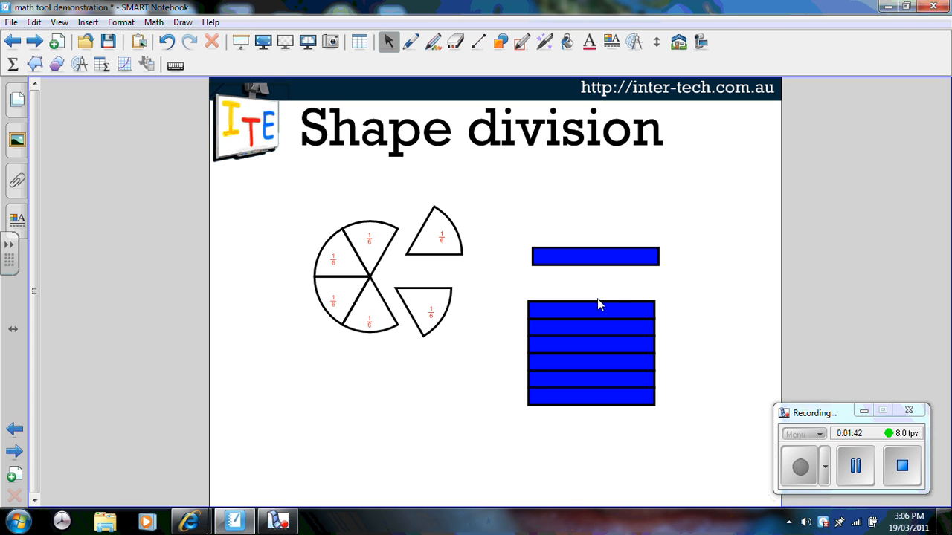
left_click_drag(610, 302, 622, 285)
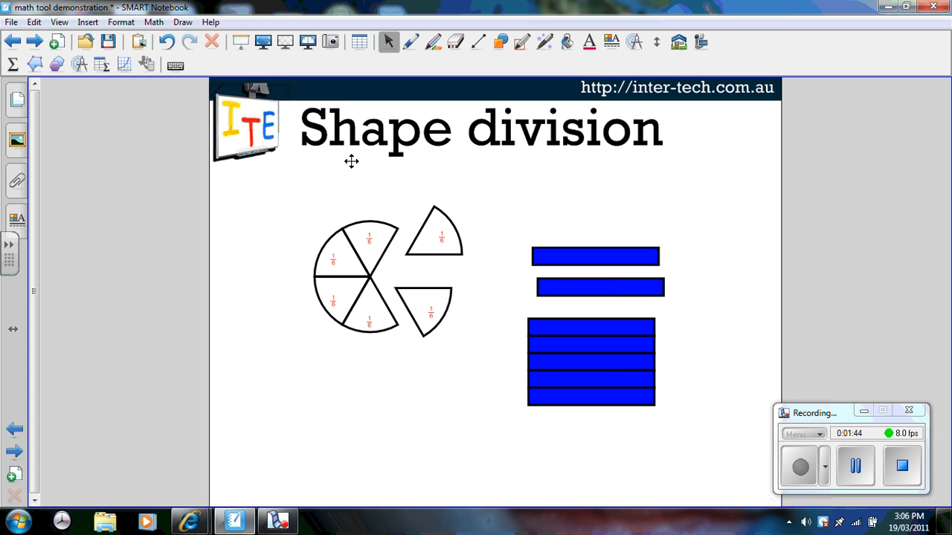
Draw a regular eight-sided polygon on the Regular Polygons page, below the left part of the title.
left_click(37, 42)
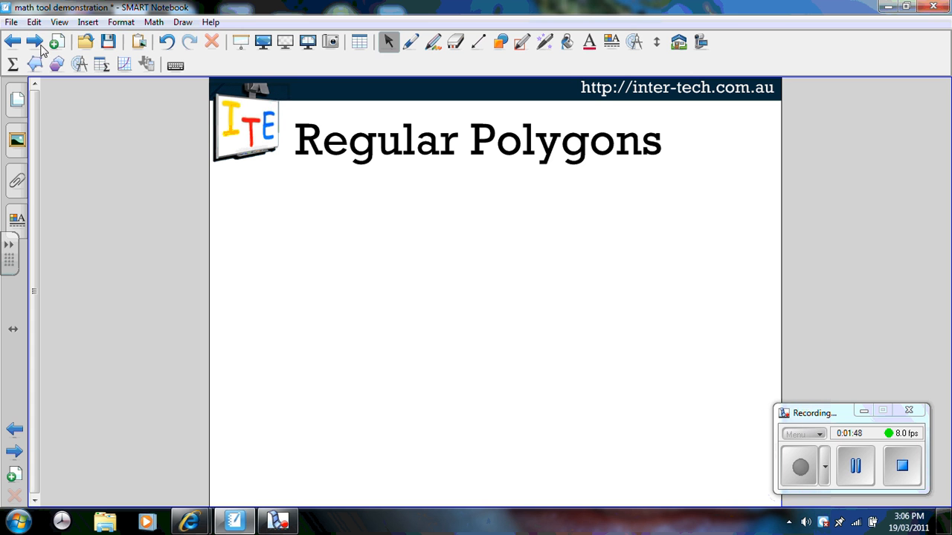
left_click(58, 66)
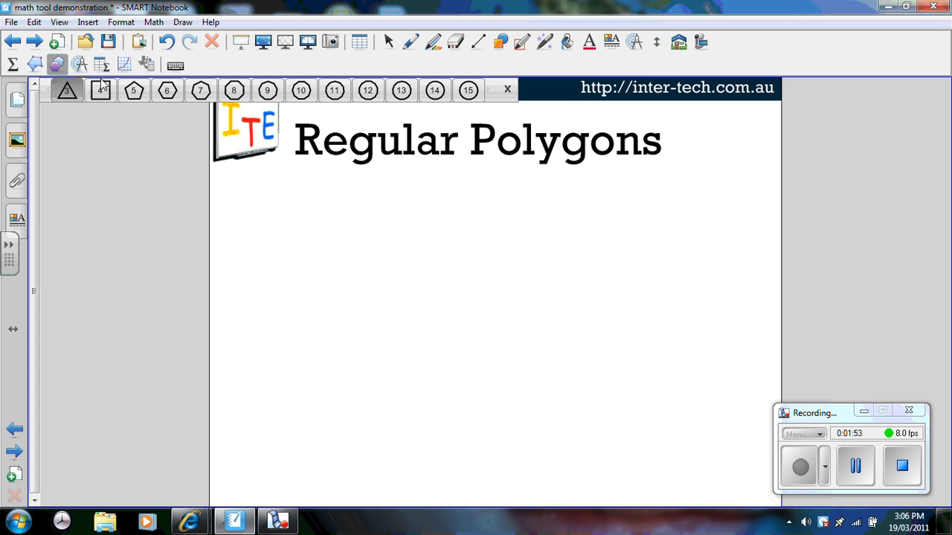
left_click(235, 90)
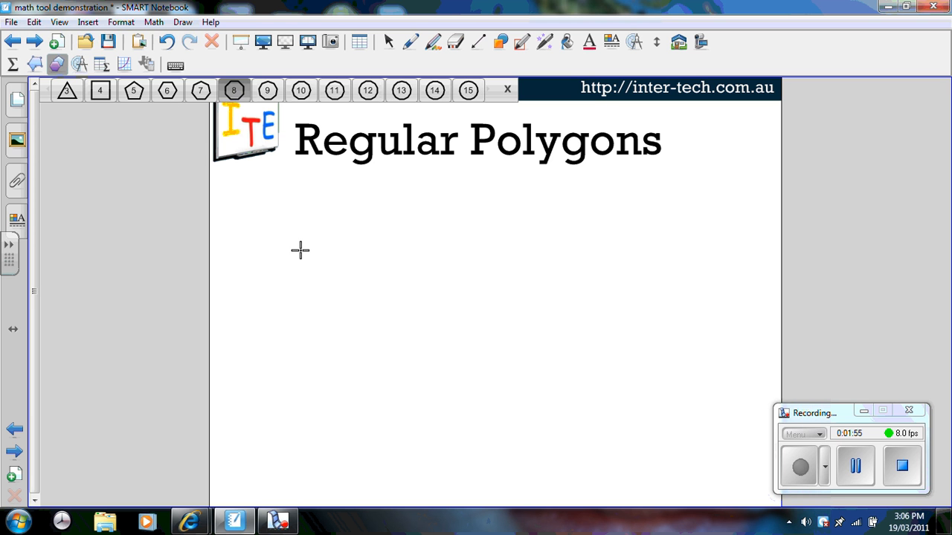
left_click_drag(298, 248, 446, 423)
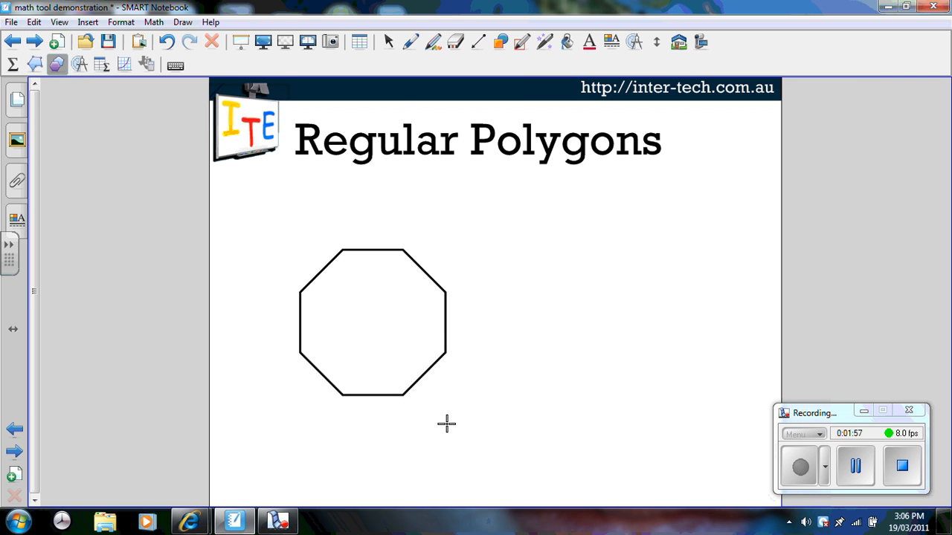
Select the octagon and show its vertices.
left_click(389, 42)
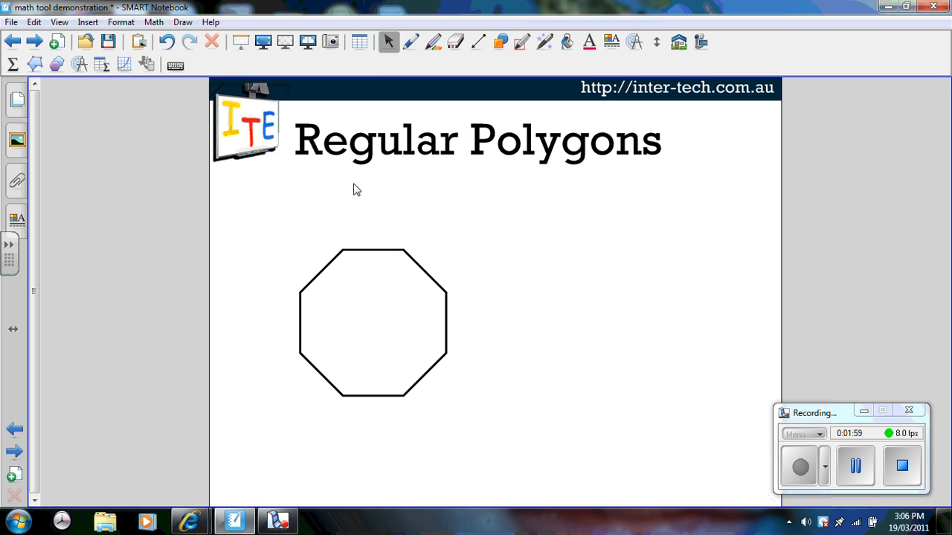
left_click_drag(287, 230, 469, 416)
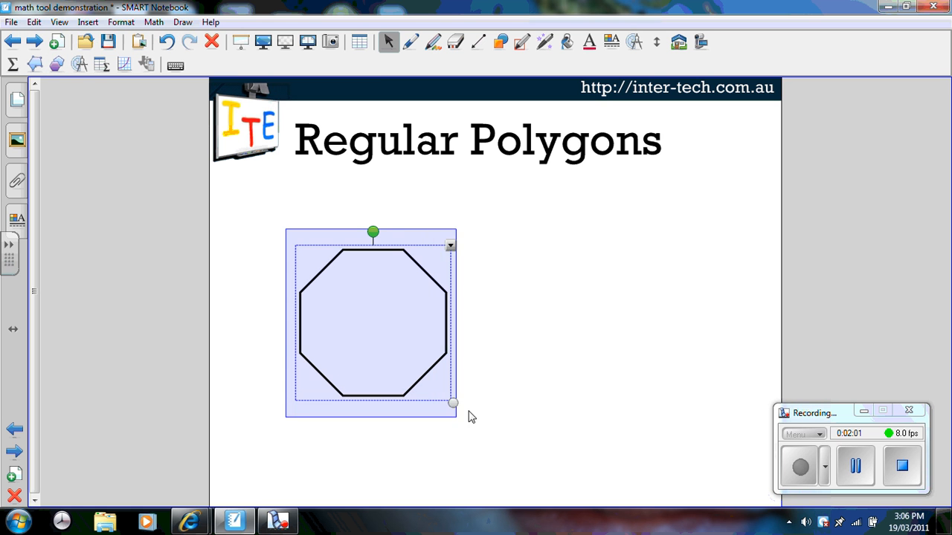
left_click(450, 246)
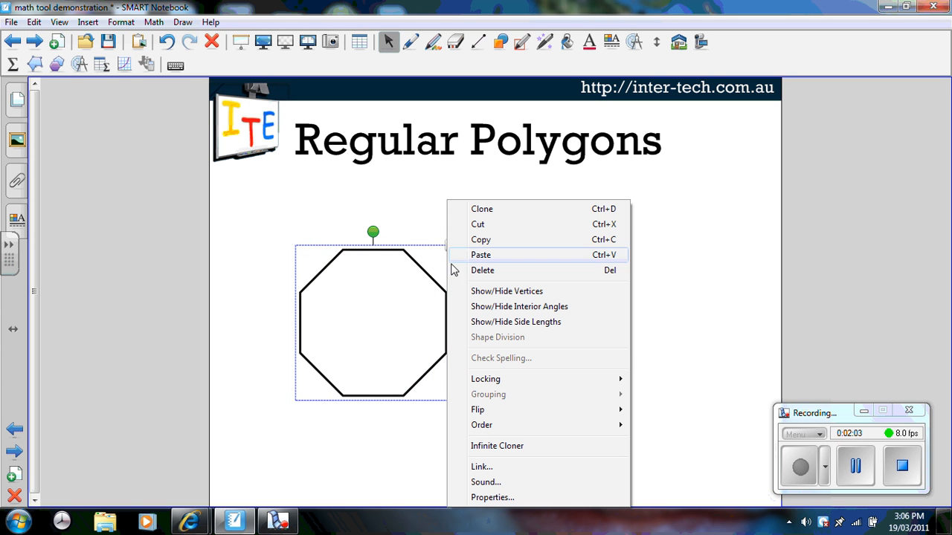
left_click(465, 293)
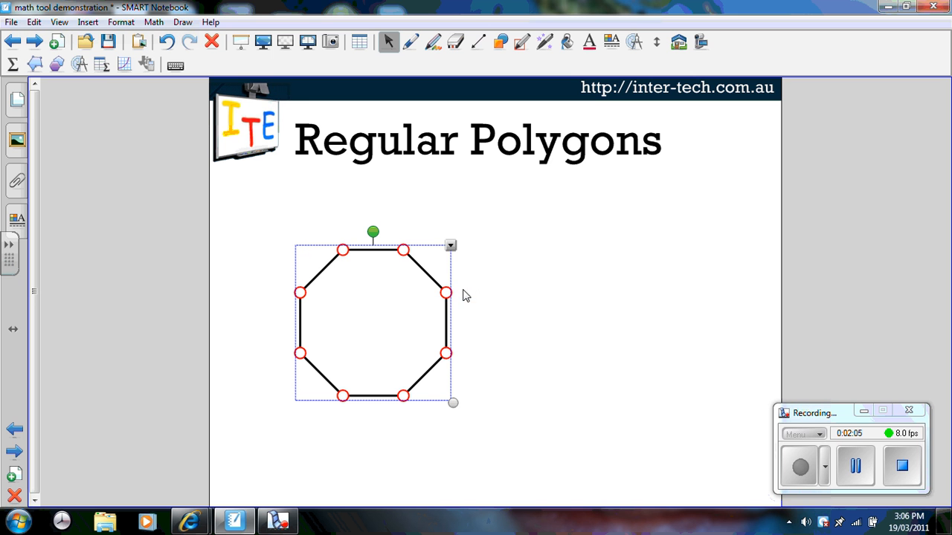
Show the octagon's interior angles and side lengths.
left_click(451, 246)
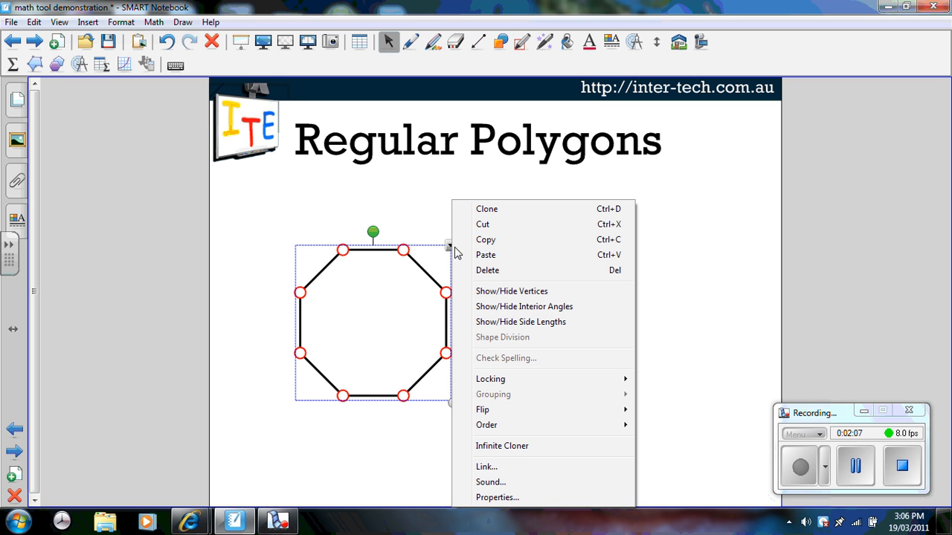
left_click(476, 310)
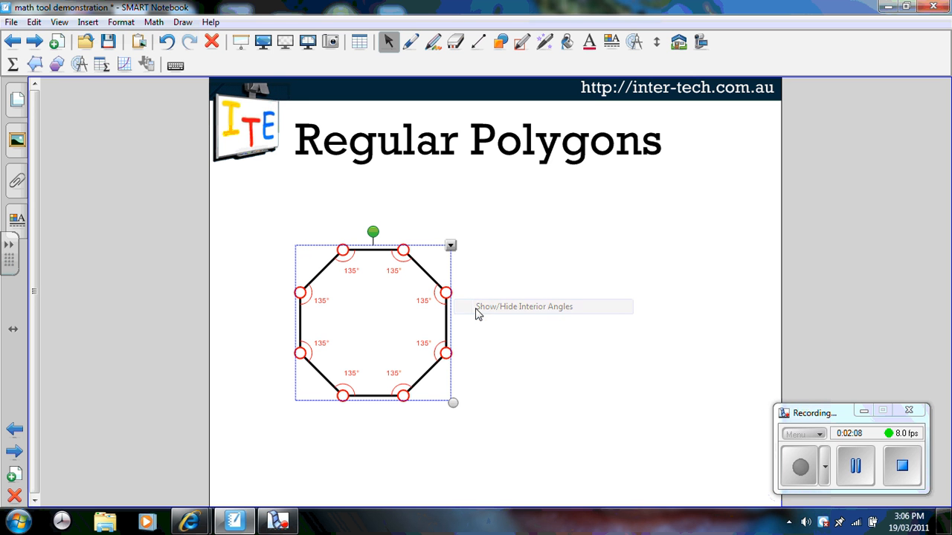
left_click(451, 246)
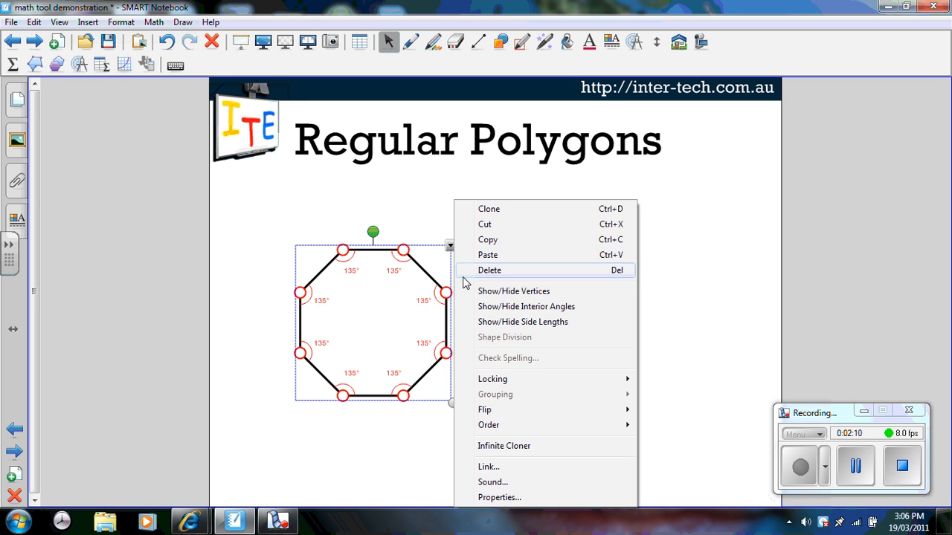
left_click(473, 322)
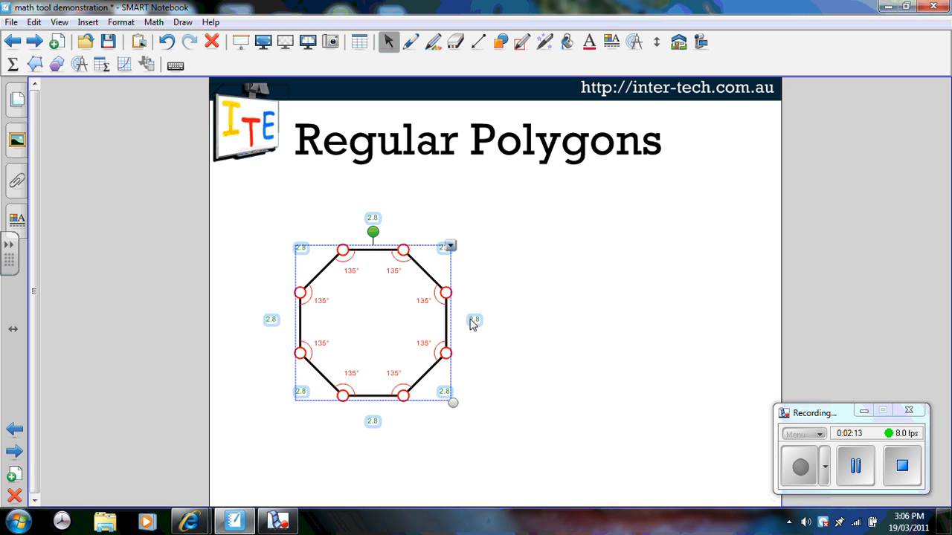
Go to the Irregular shape tool page and draw a three-cornered irregular polygon with a plain black outline below the title's left half.
left_click(35, 43)
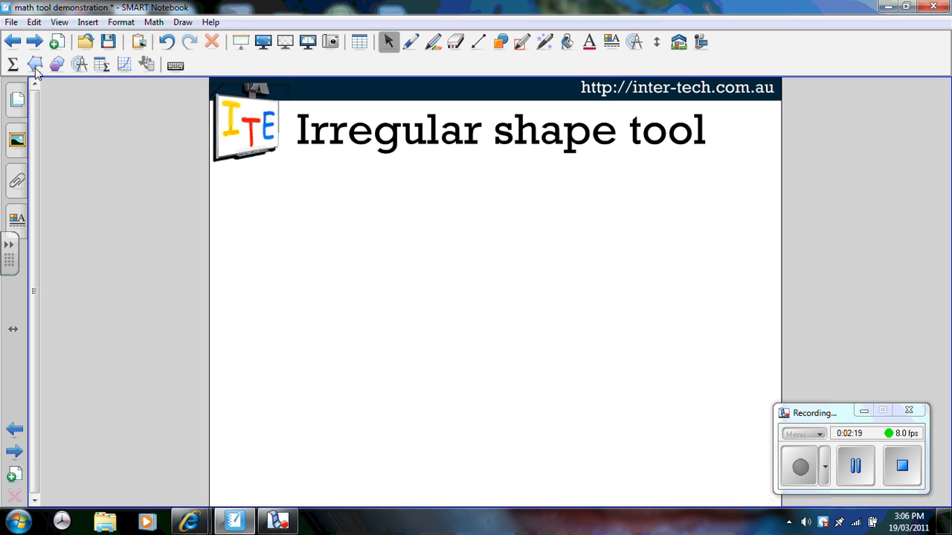
left_click(35, 65)
left_click(66, 89)
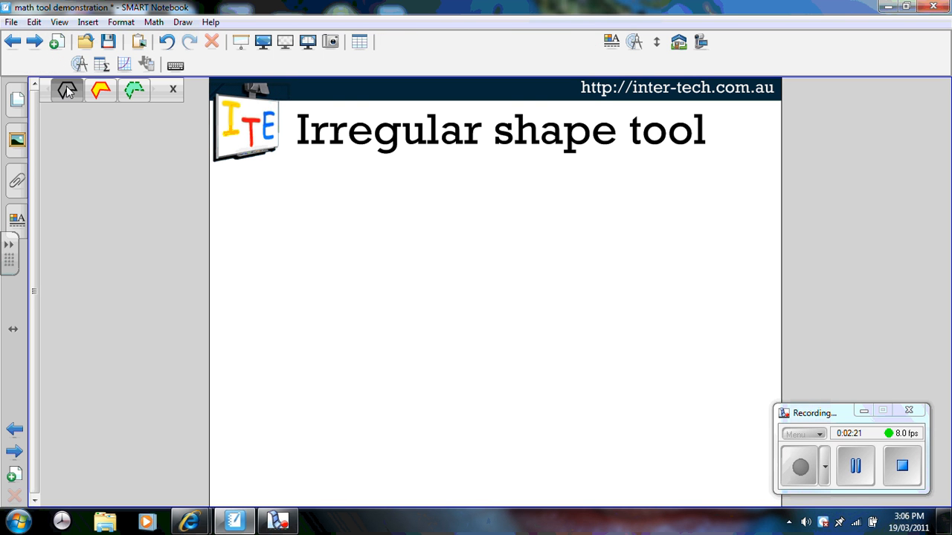
left_click(331, 261)
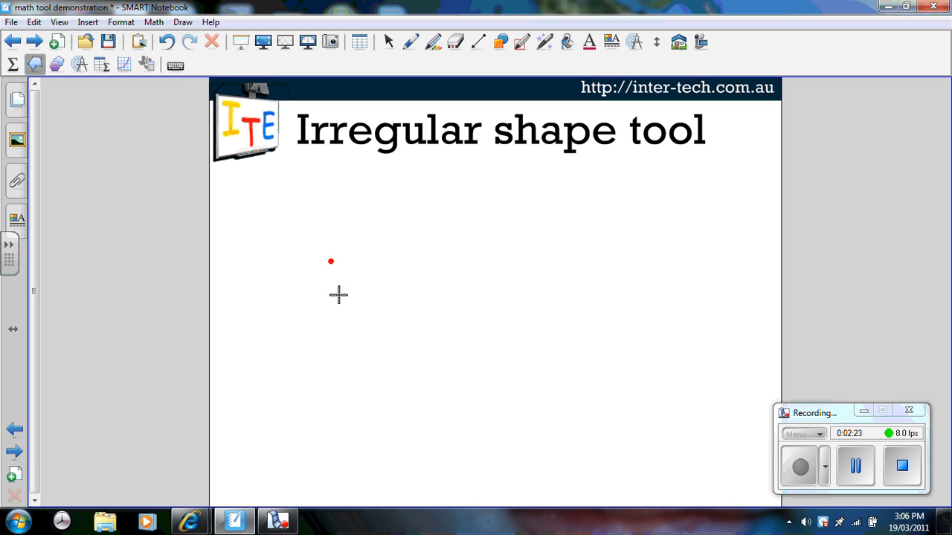
left_click(344, 350)
left_click(427, 343)
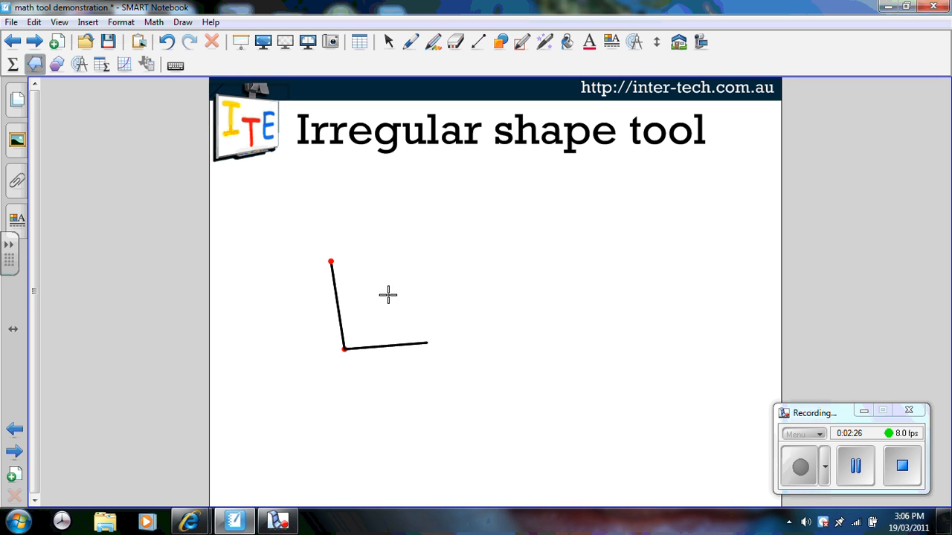
left_click(331, 261)
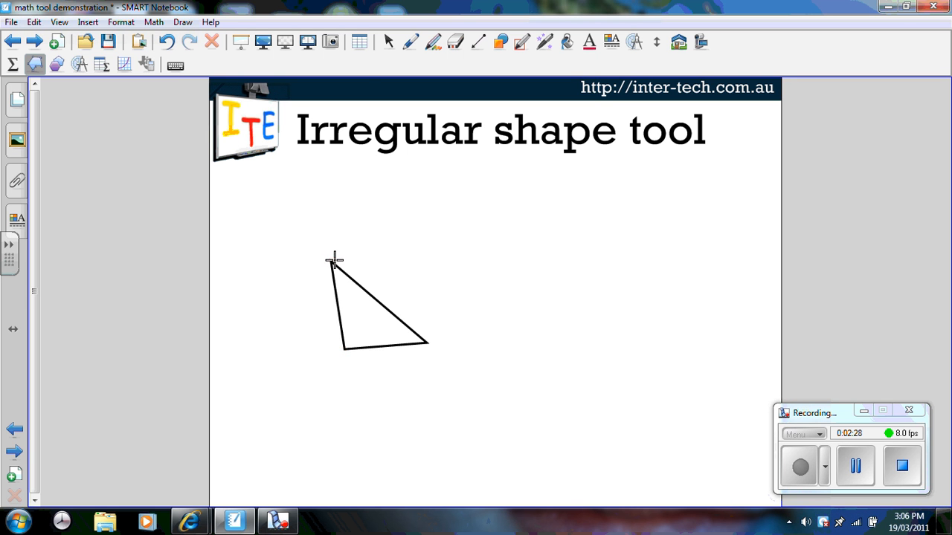
left_click(387, 40)
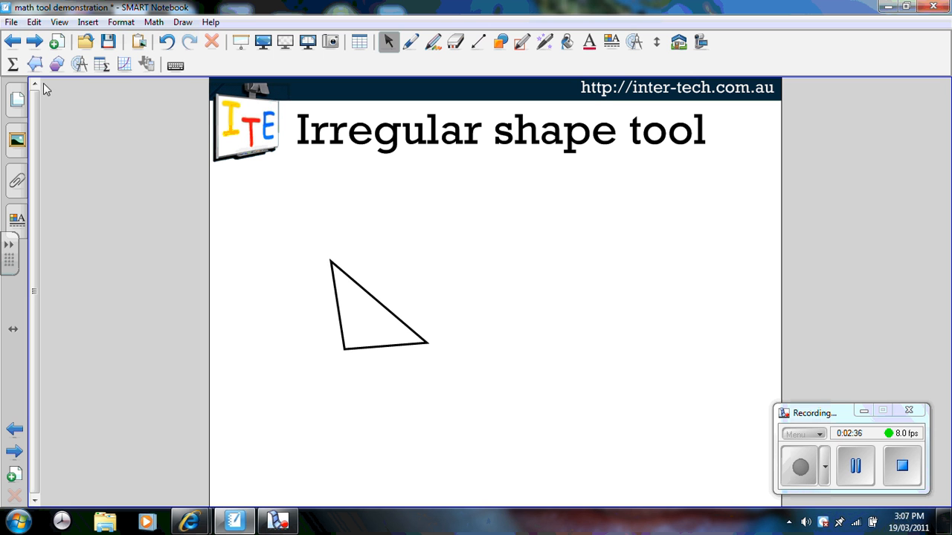
Draw a second black-outlined triangle that shares the first triangle's longest side, with its third corner to the upper right.
left_click(35, 64)
left_click(78, 90)
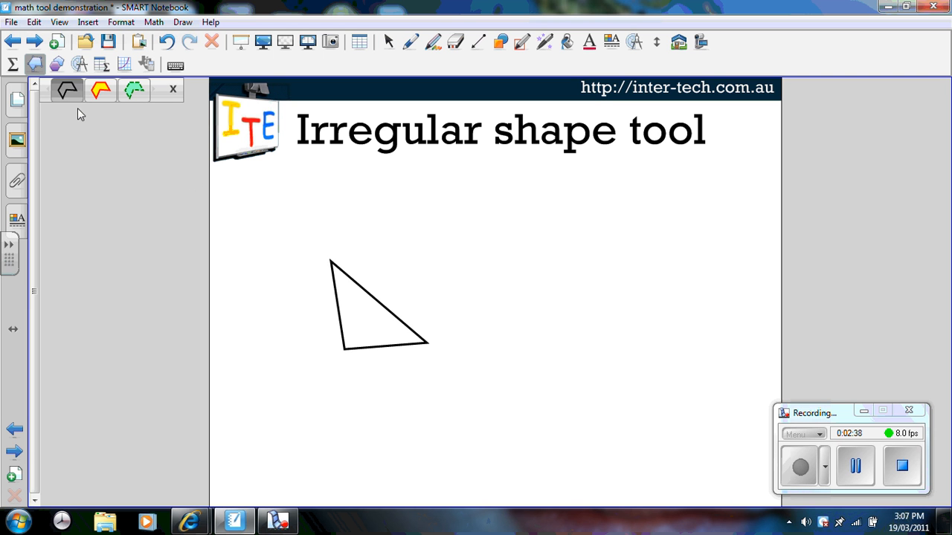
left_click(330, 259)
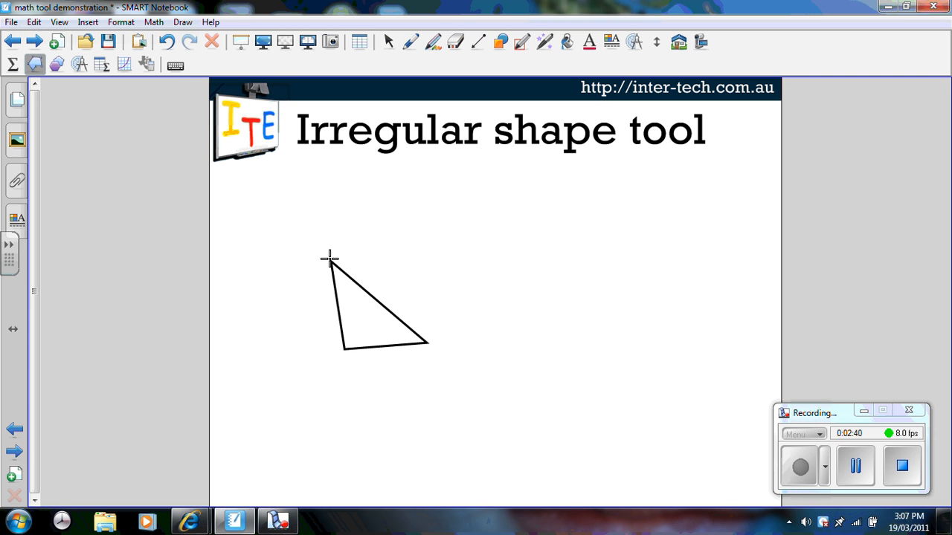
left_click(439, 235)
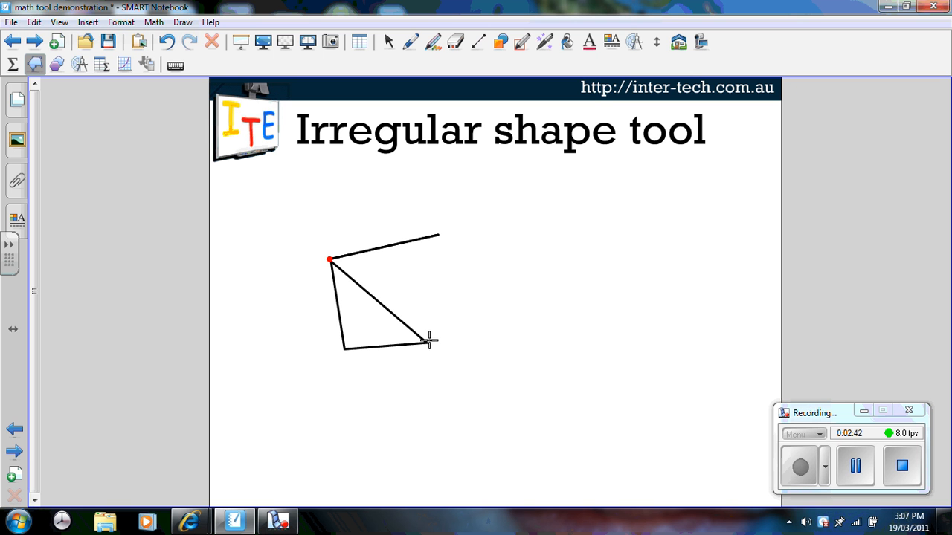
left_click(429, 342)
left_click(331, 258)
Select both triangles together and show their interior angles.
left_click(388, 42)
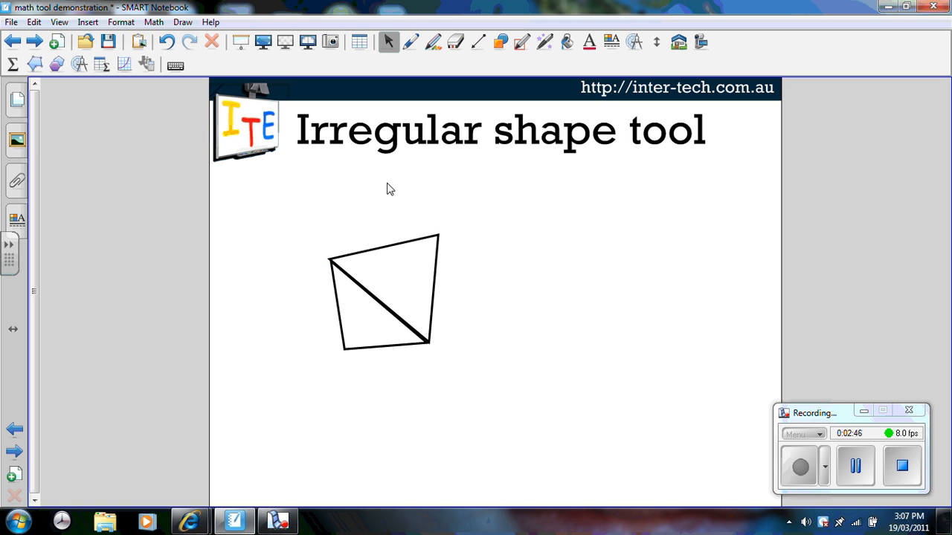
left_click_drag(322, 221, 483, 405)
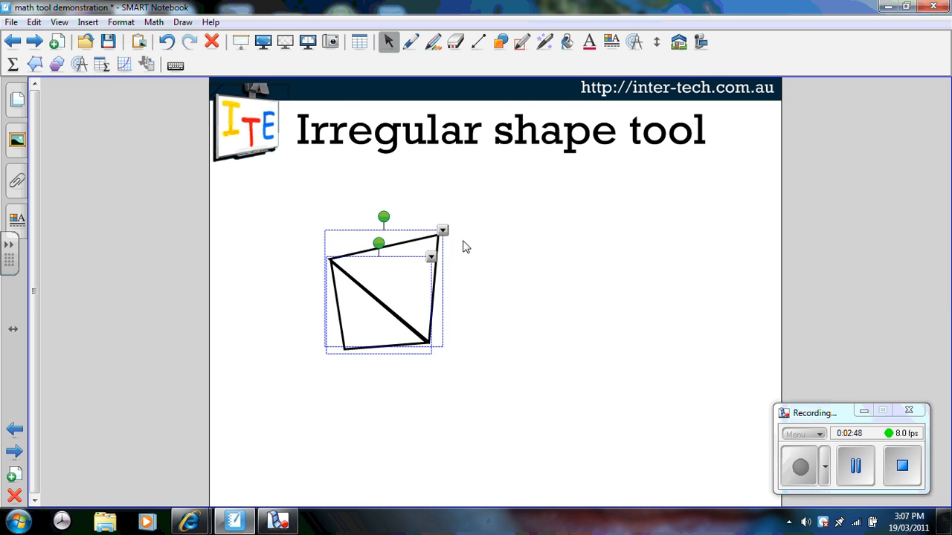
left_click(440, 232)
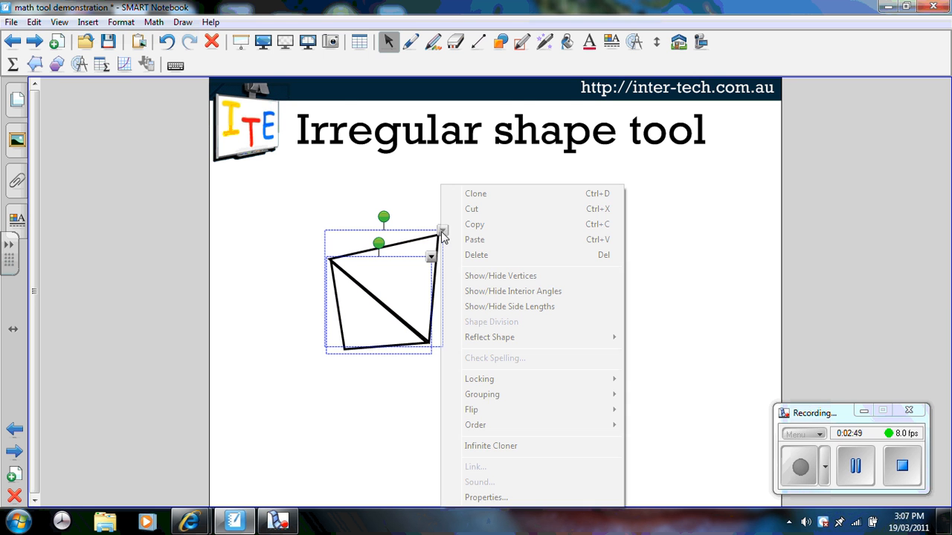
left_click(479, 297)
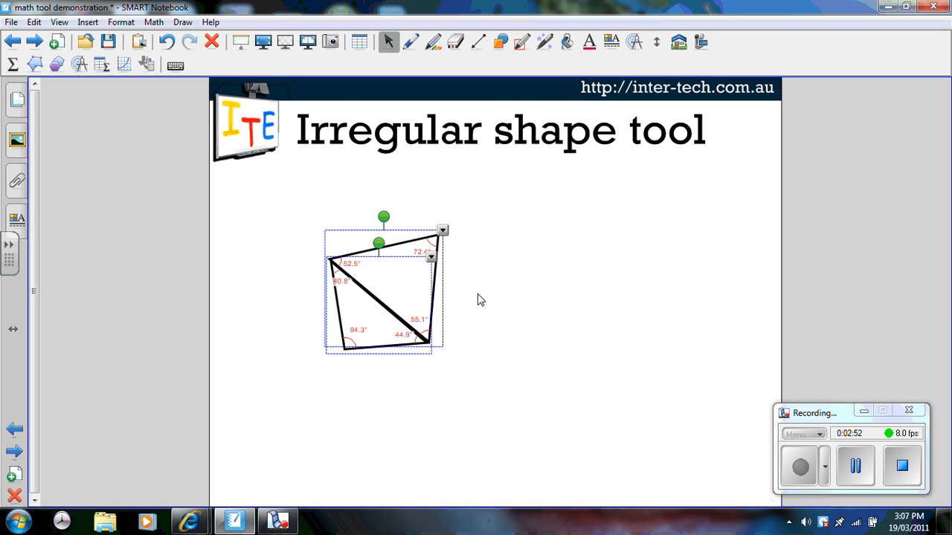
left_click(501, 320)
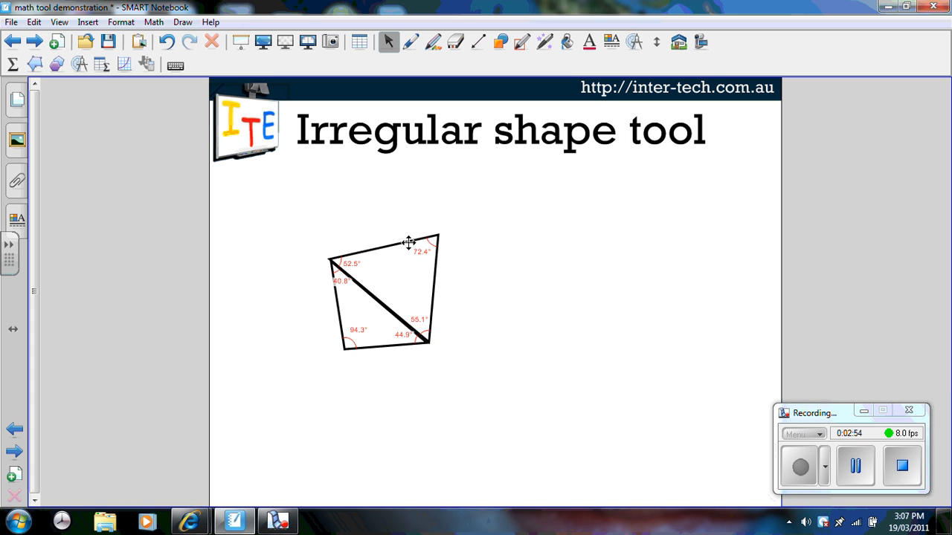
Move the upper-right triangle away from the first one and delete it.
left_click_drag(408, 243, 499, 231)
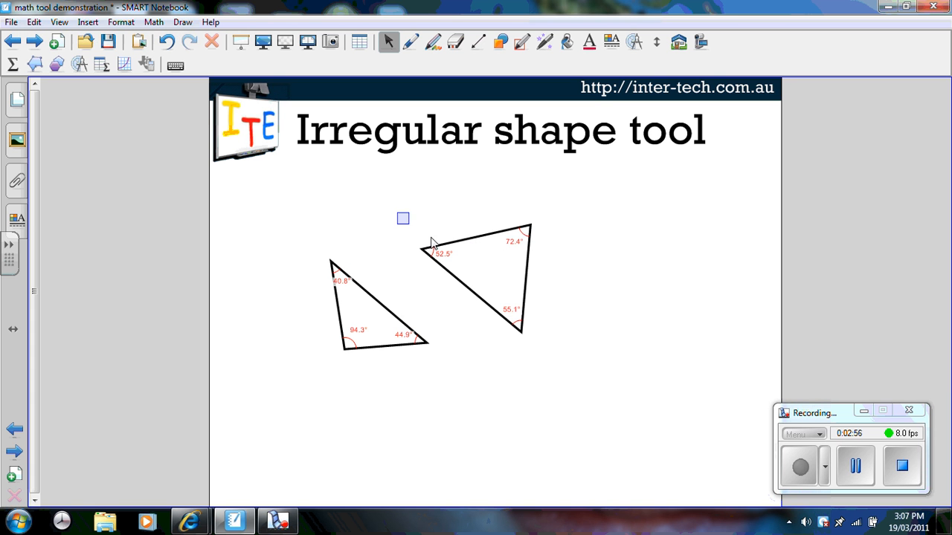
left_click_drag(401, 216, 590, 365)
left_click(534, 221)
left_click(547, 224)
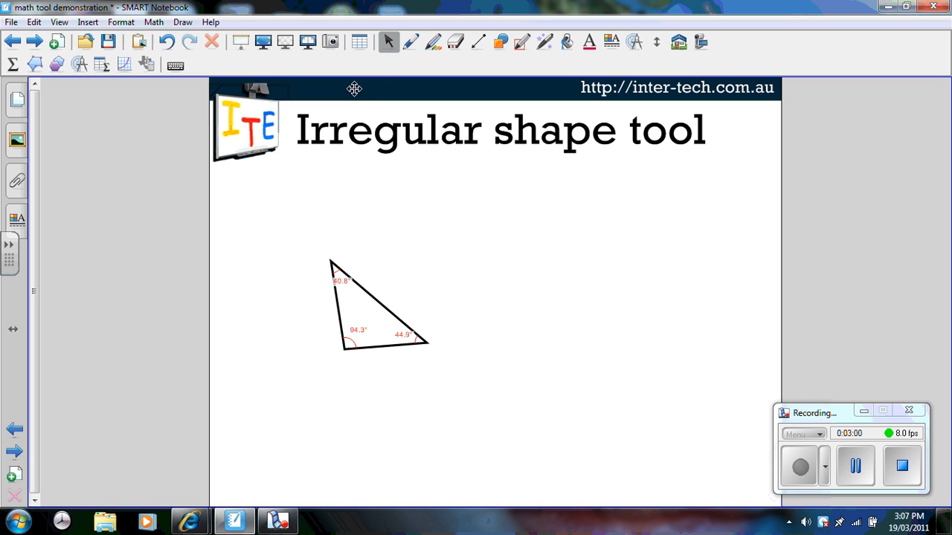
Show the vertices of the remaining triangle and deselect it.
left_click_drag(311, 257, 452, 421)
left_click(430, 257)
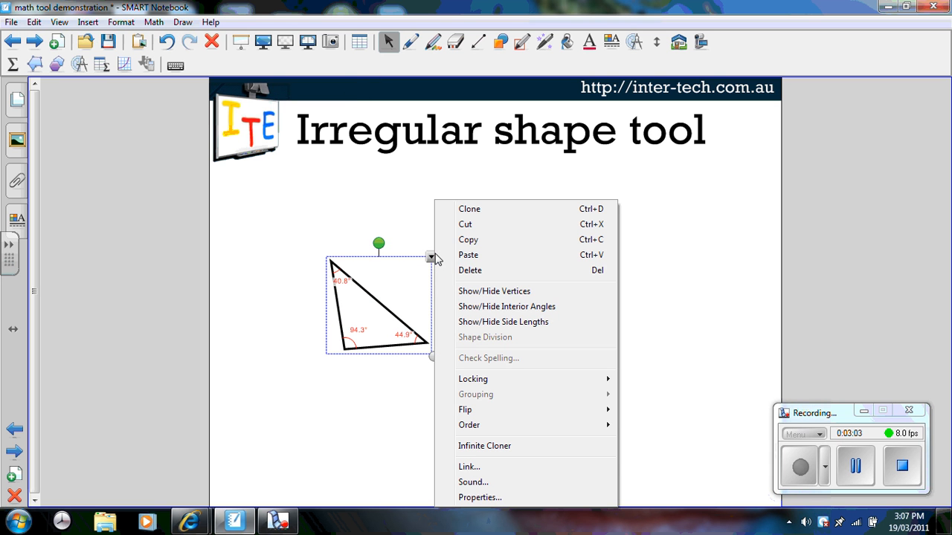
left_click(483, 293)
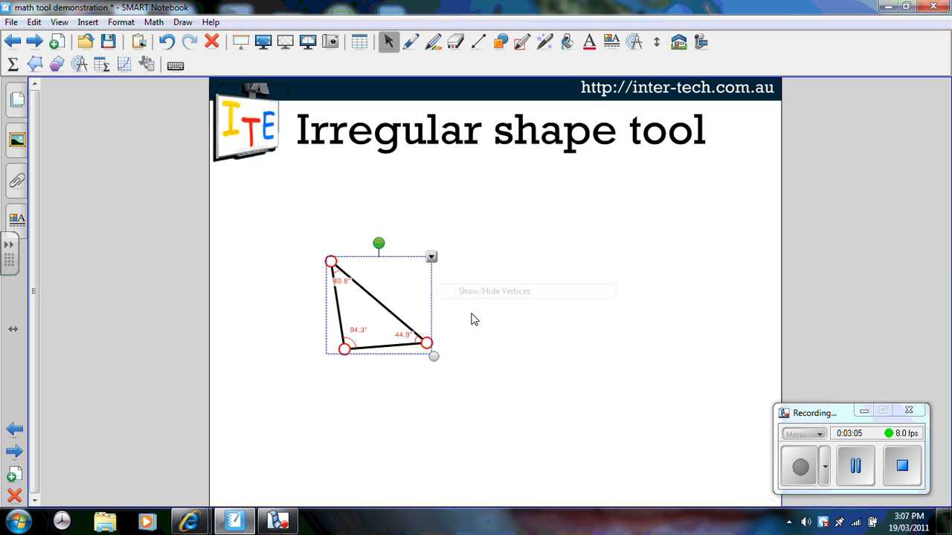
left_click(439, 355)
Reshape the triangle by its vertices into a larger, narrow, downward-pointing one with angles of about 82°, 65° and 32°.
left_click_drag(426, 342, 558, 238)
left_click_drag(349, 348, 391, 460)
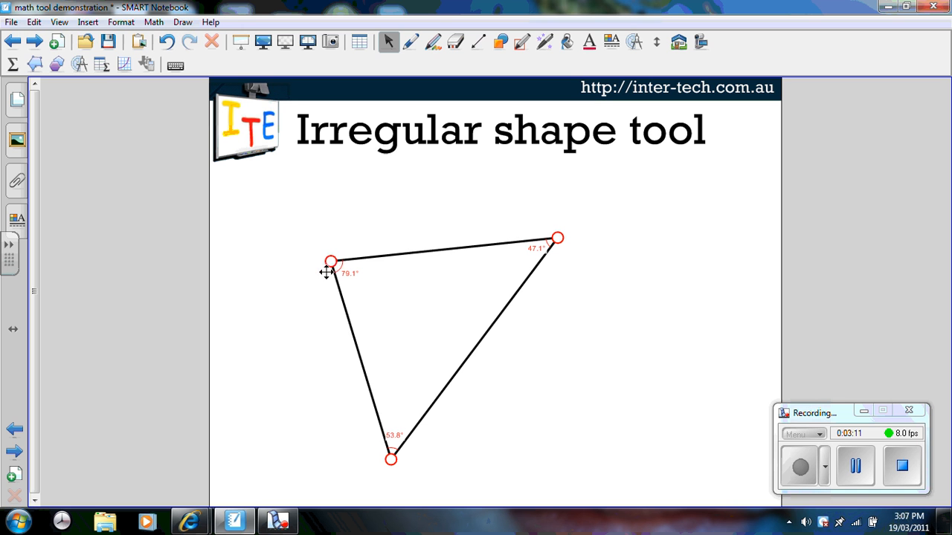
left_click_drag(331, 261, 257, 284)
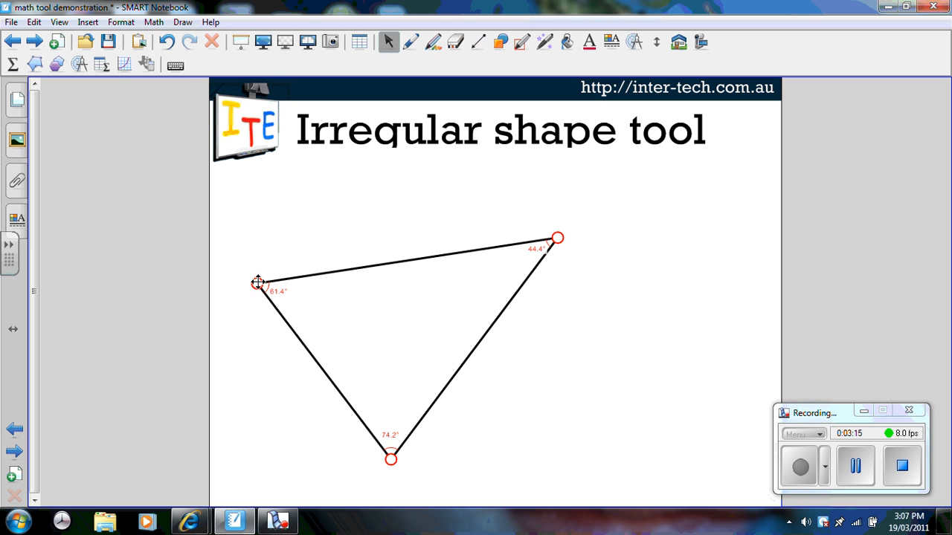
left_click_drag(257, 283, 312, 225)
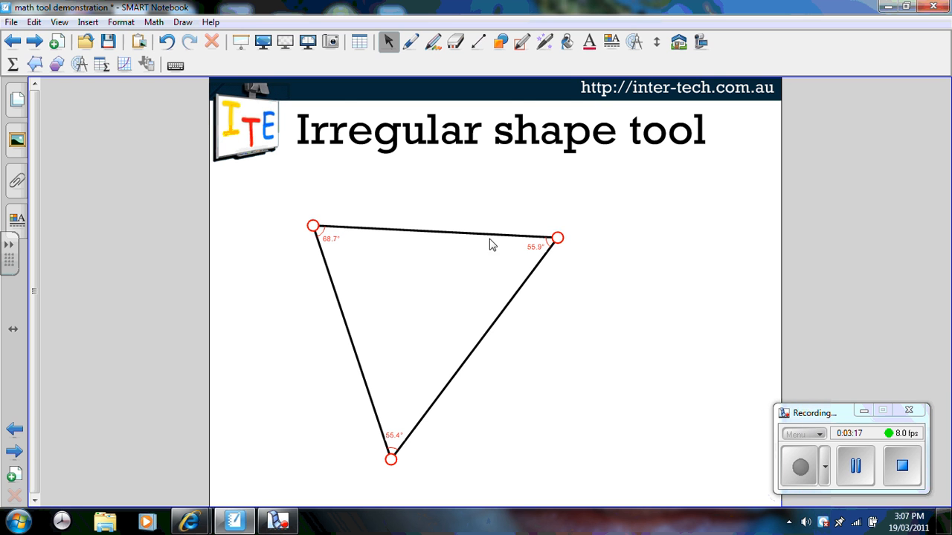
left_click_drag(554, 241, 454, 199)
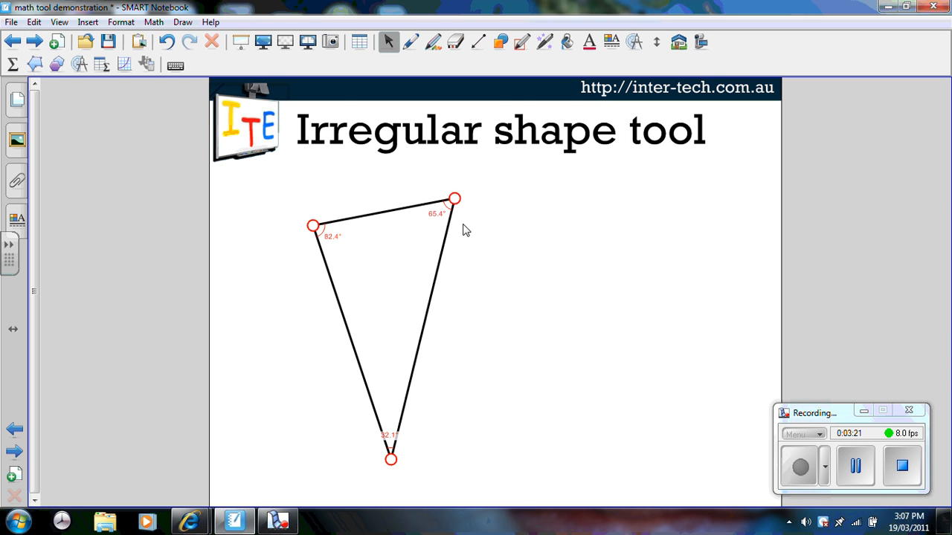
Draw another black-outlined triangle along the reshaped triangle's right side, with its third corner to the lower right.
left_click(35, 65)
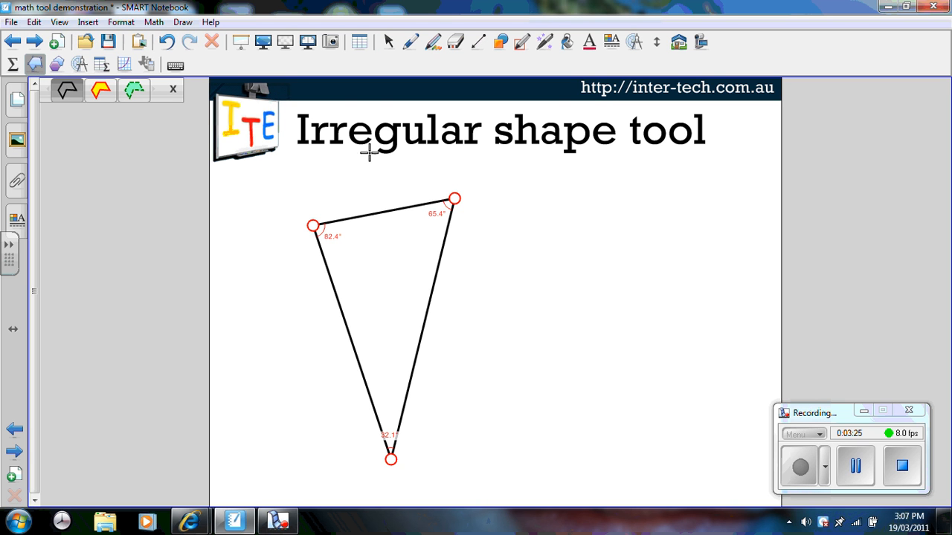
left_click(455, 199)
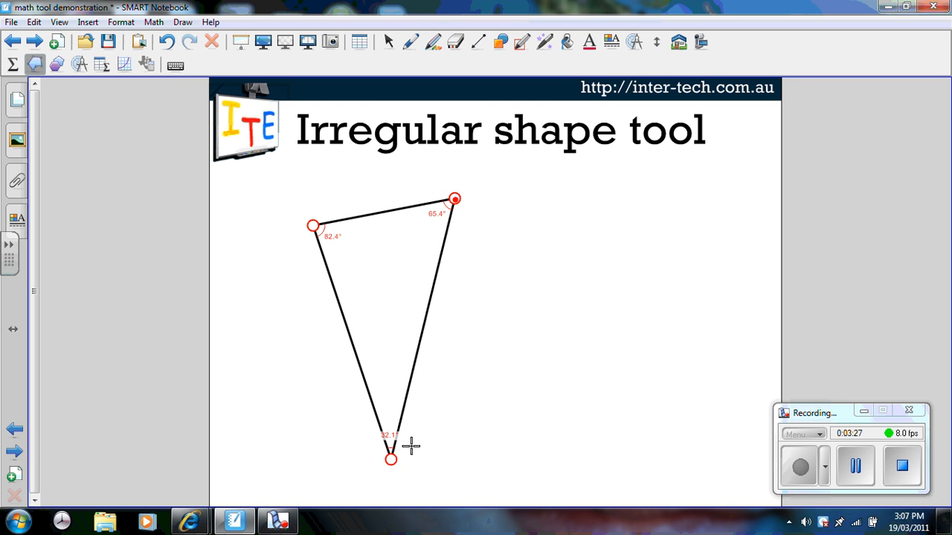
left_click(390, 458)
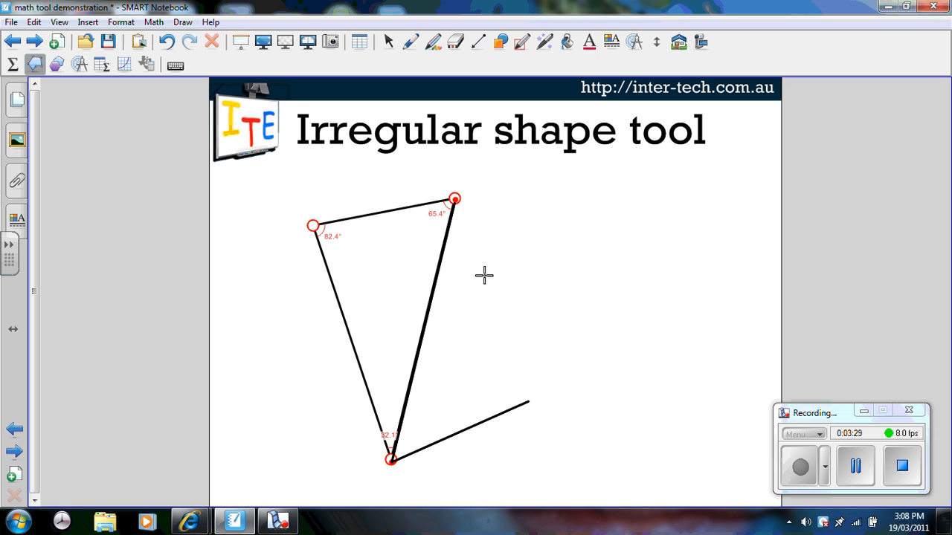
left_click(455, 198)
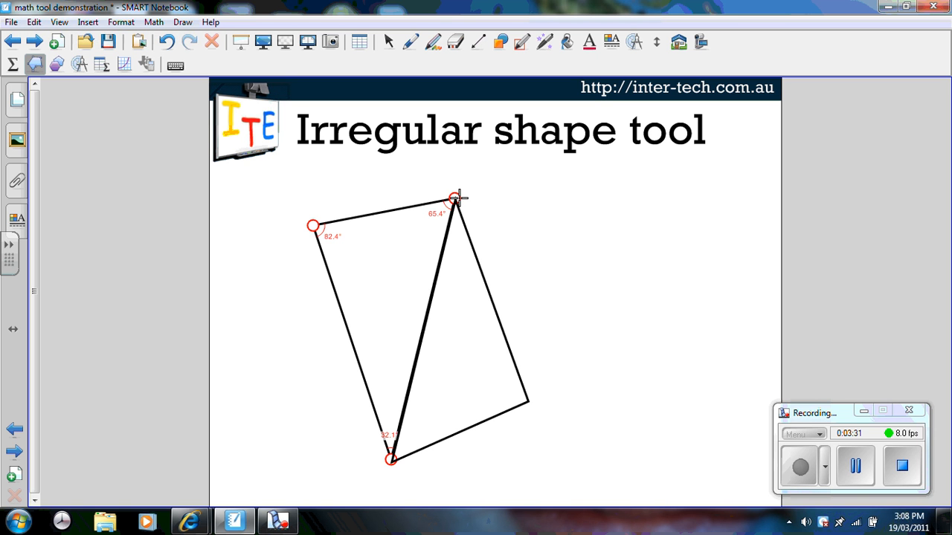
Draw a green-filled irregular quadrilateral with a dashed outline, tracing the four outer corners of the two adjoining triangles.
left_click(41, 63)
left_click(125, 92)
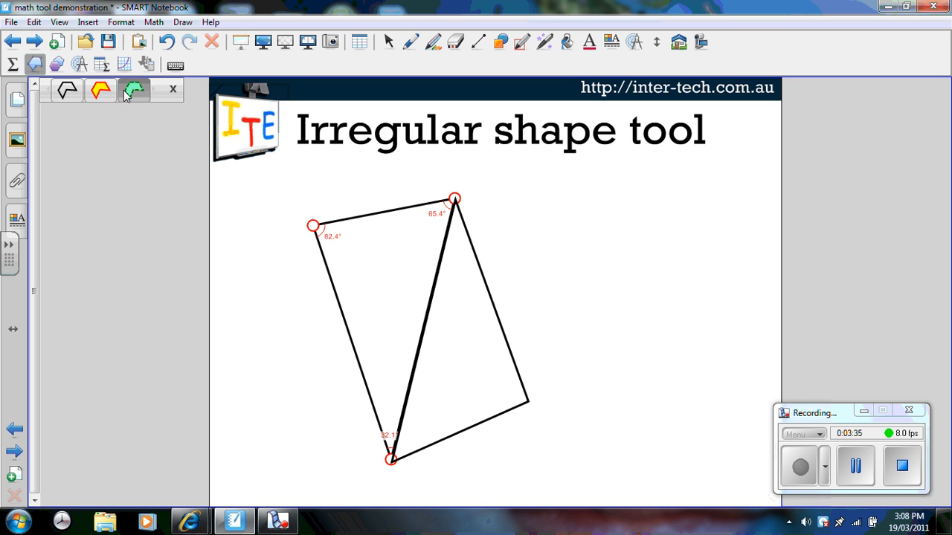
left_click(313, 224)
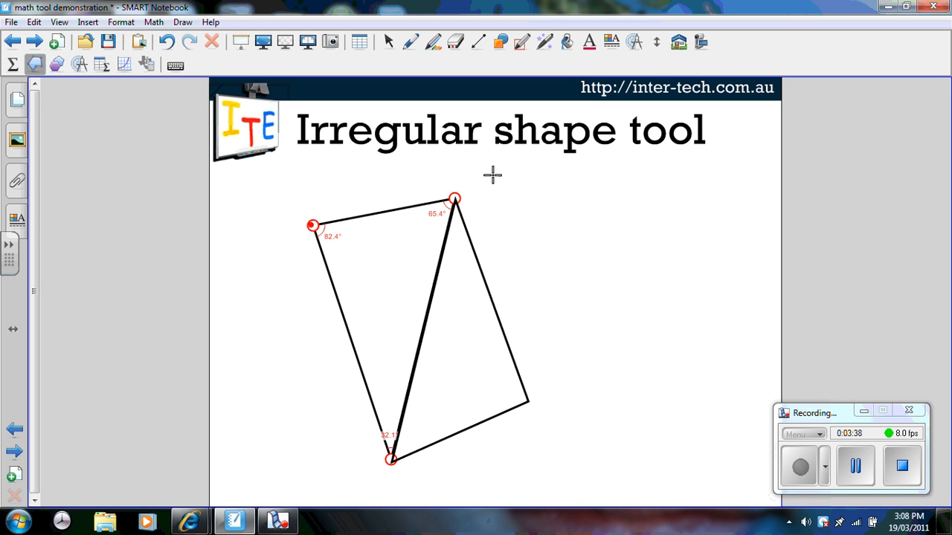
left_click(454, 197)
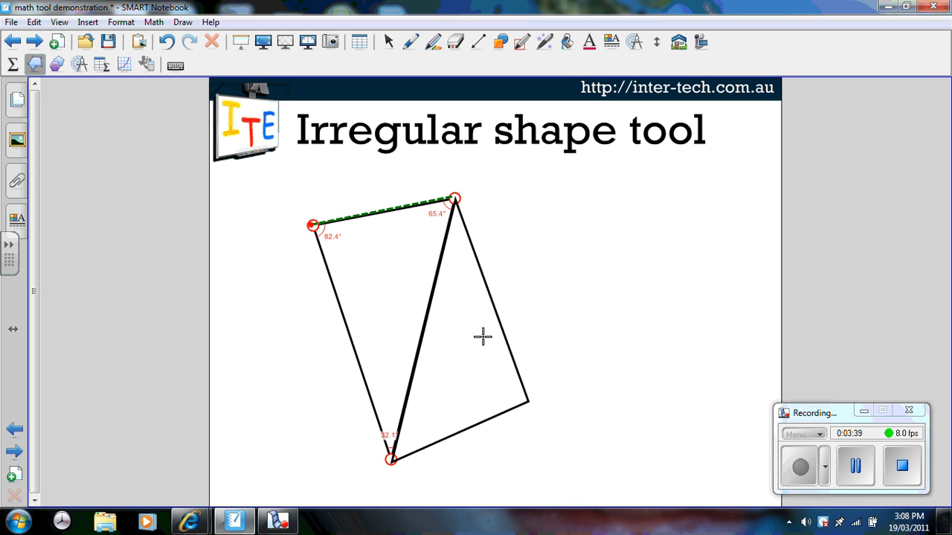
left_click(528, 402)
left_click(392, 459)
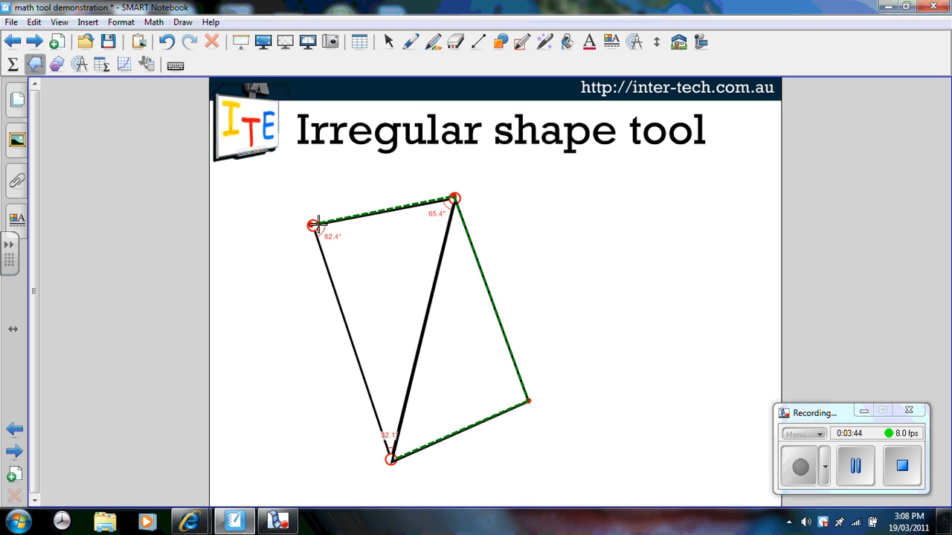
left_click(313, 225)
Move the green quadrilateral to the right of the triangles and show its interior angles.
left_click(387, 41)
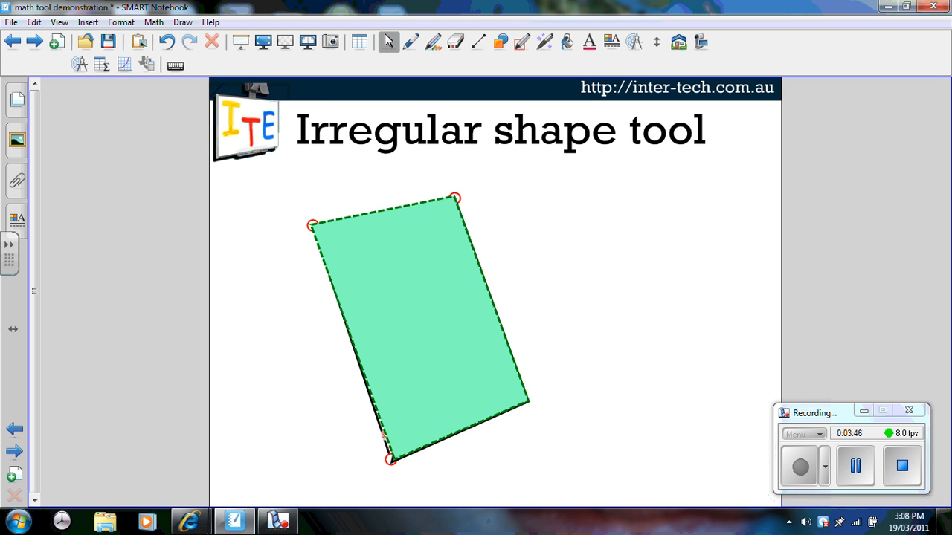
left_click_drag(413, 336, 628, 347)
left_click_drag(484, 195, 752, 476)
left_click(716, 196)
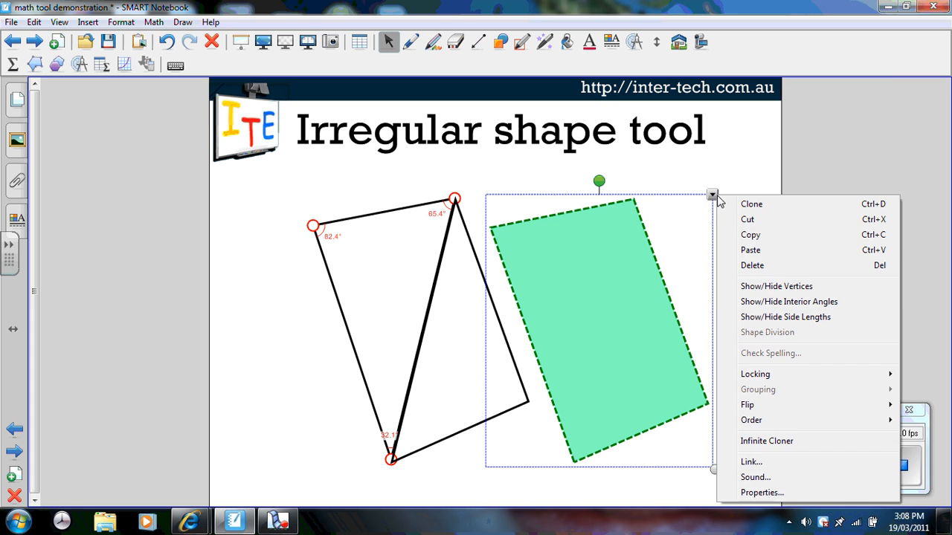
left_click(770, 302)
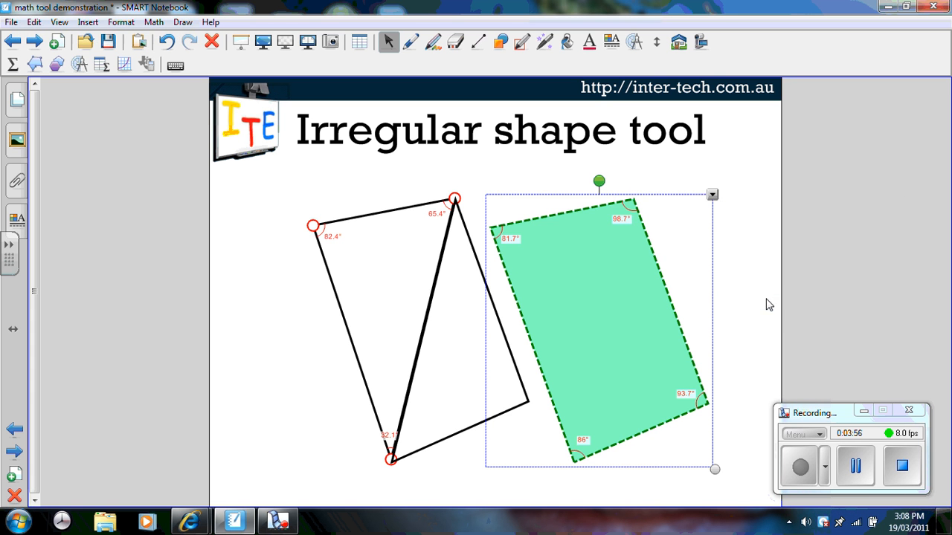
left_click(767, 303)
left_click_drag(617, 320, 647, 303)
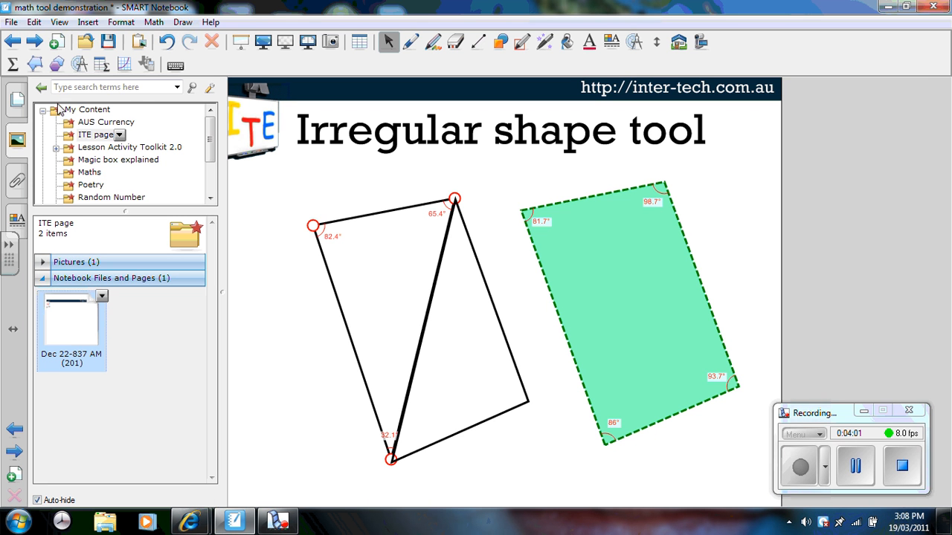
Search the Gallery for "calculator", place the interactive Calculator over the first triangle's left side and enlarge it slightly.
left_click(131, 87)
type("calculator")
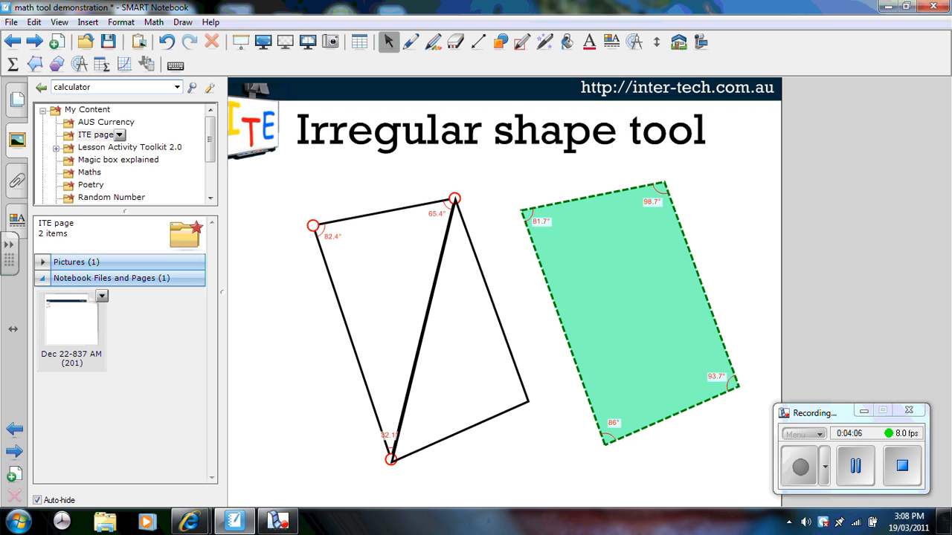
key("Return")
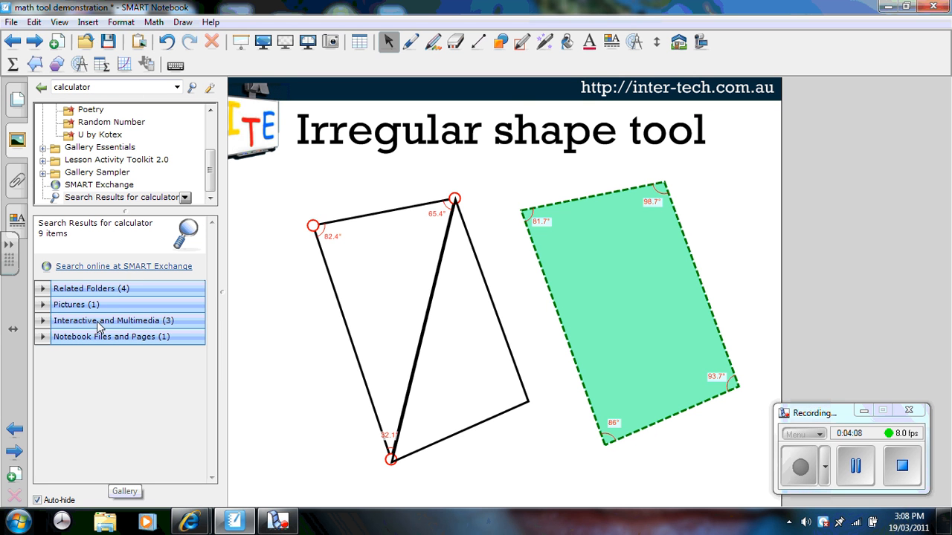
left_click(100, 321)
left_click_drag(139, 371, 331, 338)
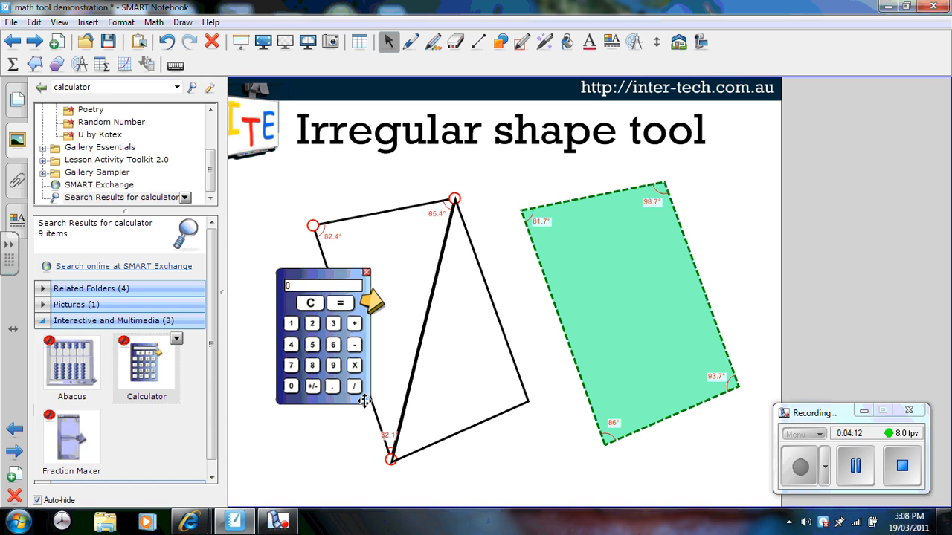
left_click(364, 400)
left_click_drag(364, 400, 406, 441)
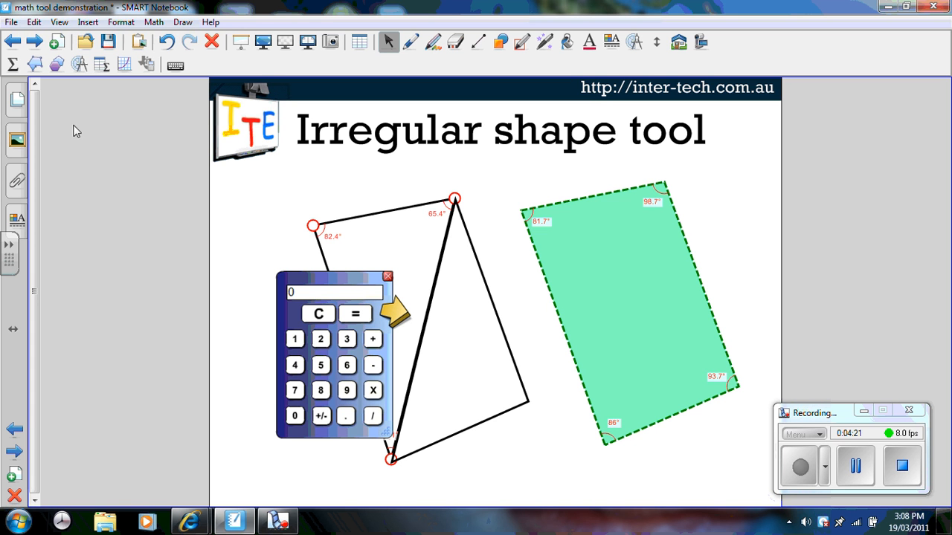
Go to the Math Ink Recognition page and convert the handwritten ½x² into a typed math expression, accepting the result.
left_click(33, 43)
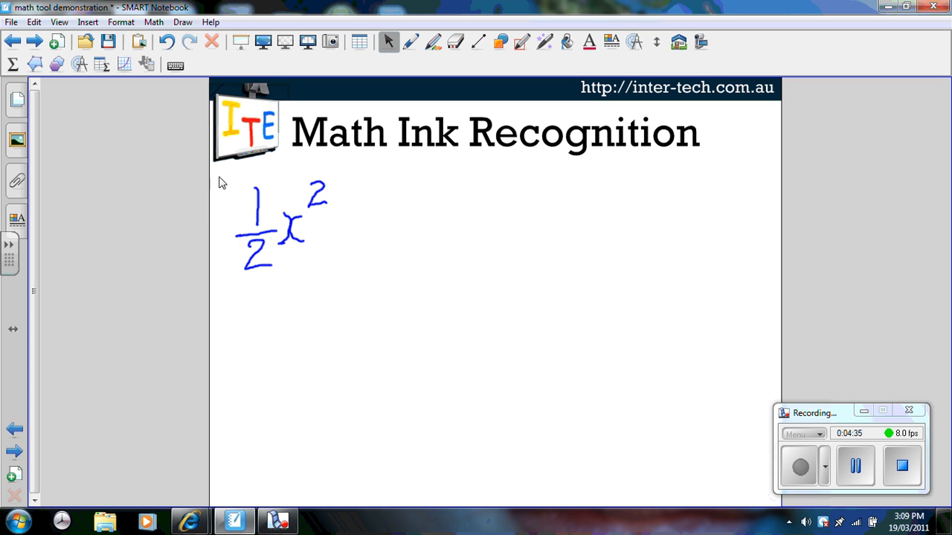
left_click_drag(218, 183, 343, 284)
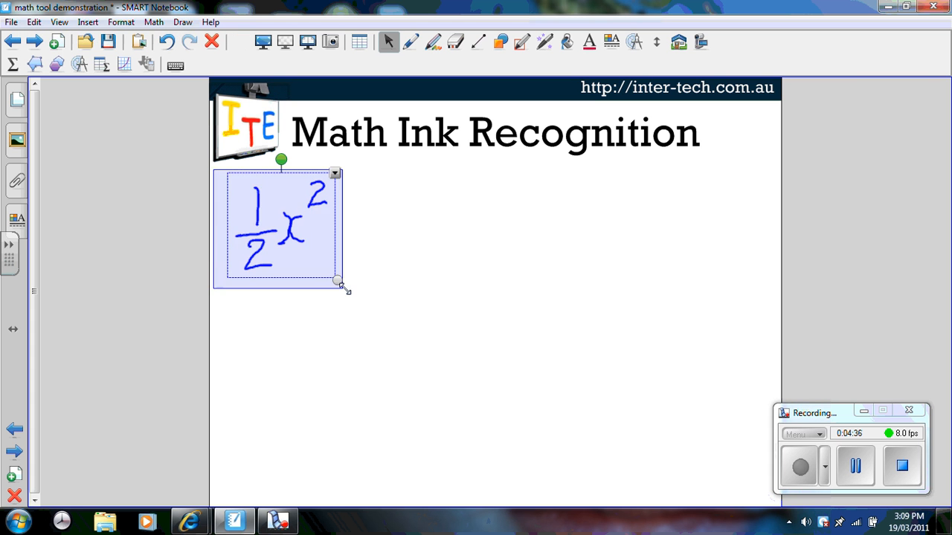
left_click(334, 173)
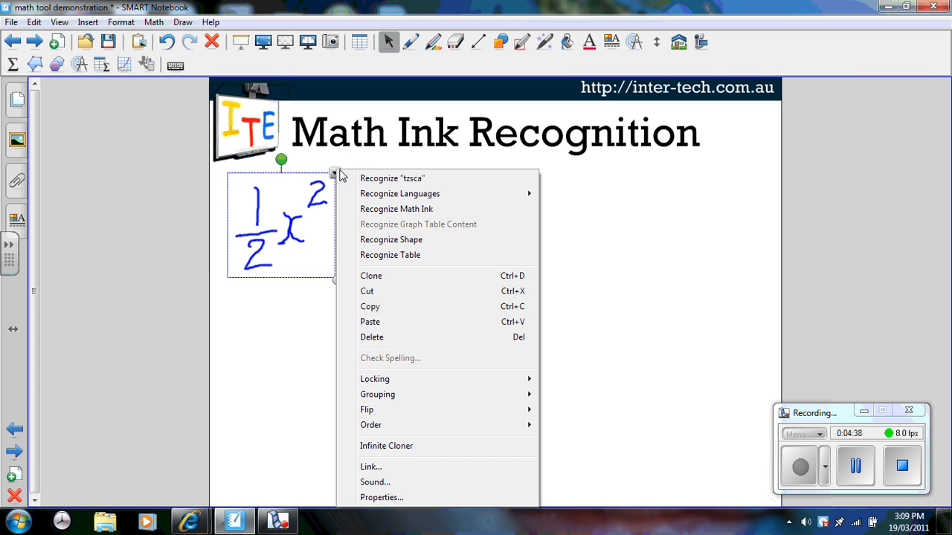
left_click(367, 211)
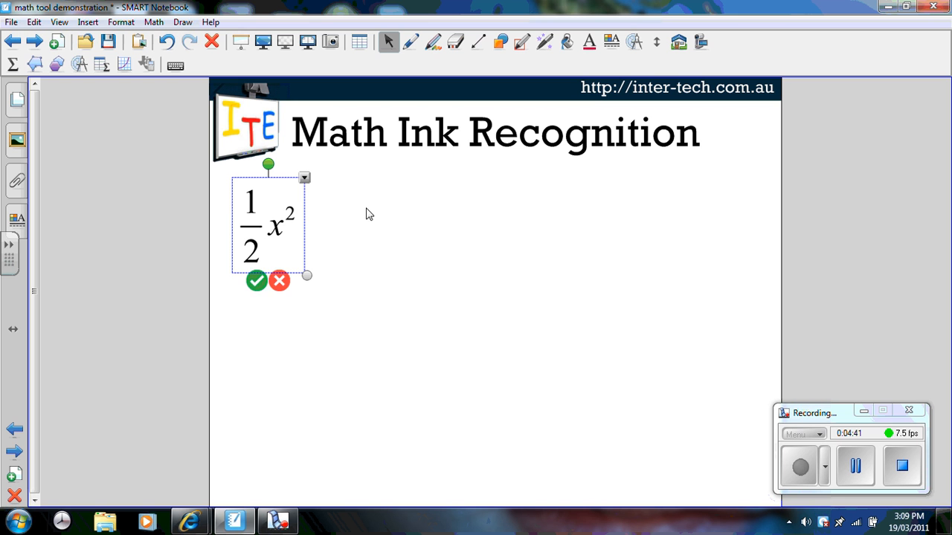
left_click(256, 281)
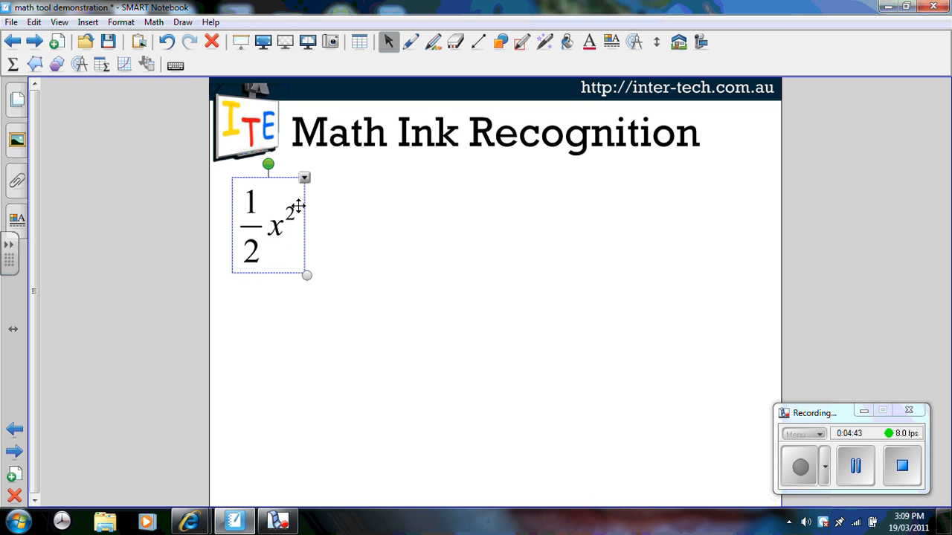
Simplify the typed ½x² expression symbolically.
left_click(305, 179)
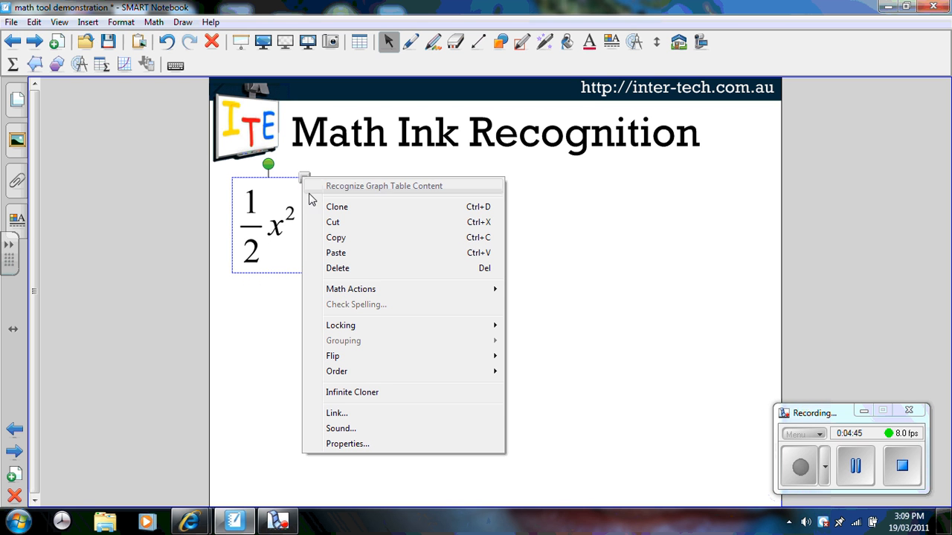
mouse_move(330, 296)
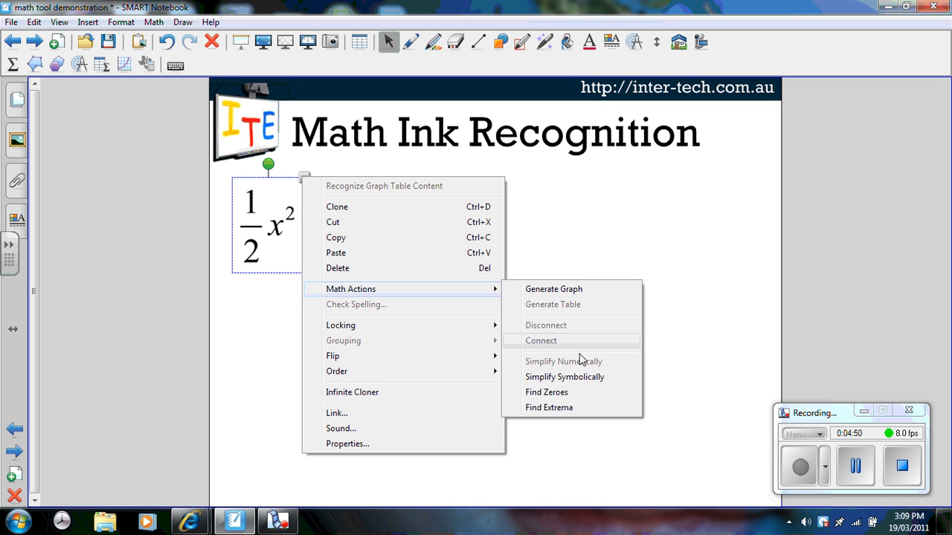
left_click(565, 377)
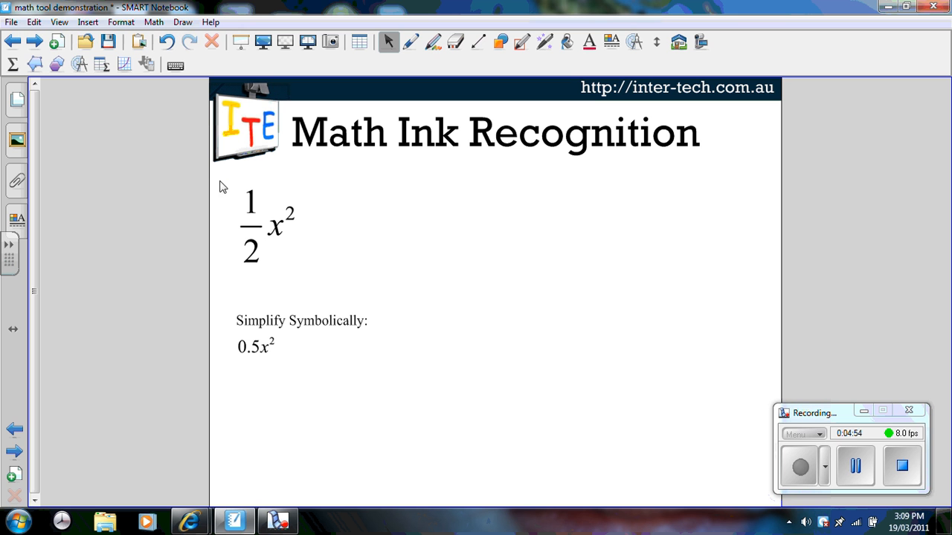
Find the extrema of the typed ½x² expression.
left_click_drag(219, 186, 308, 272)
left_click(305, 179)
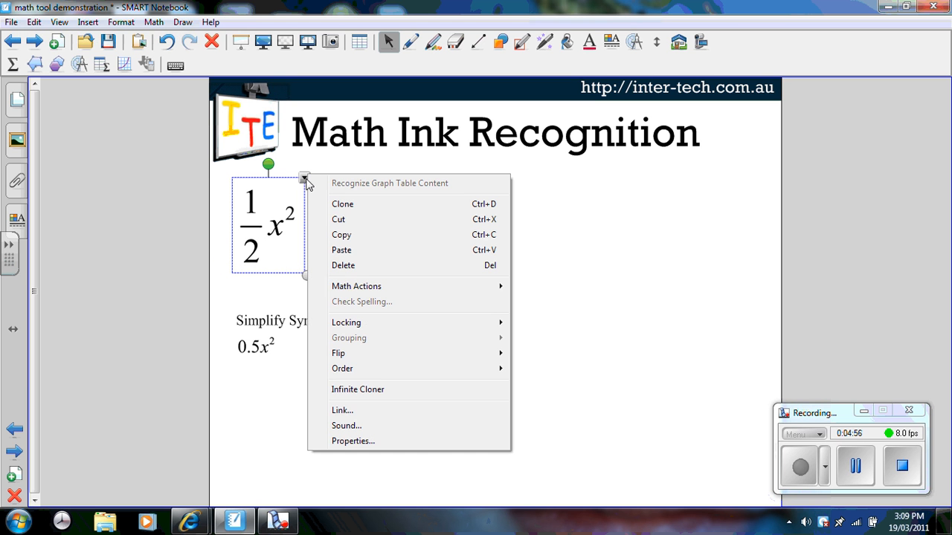
mouse_move(396, 286)
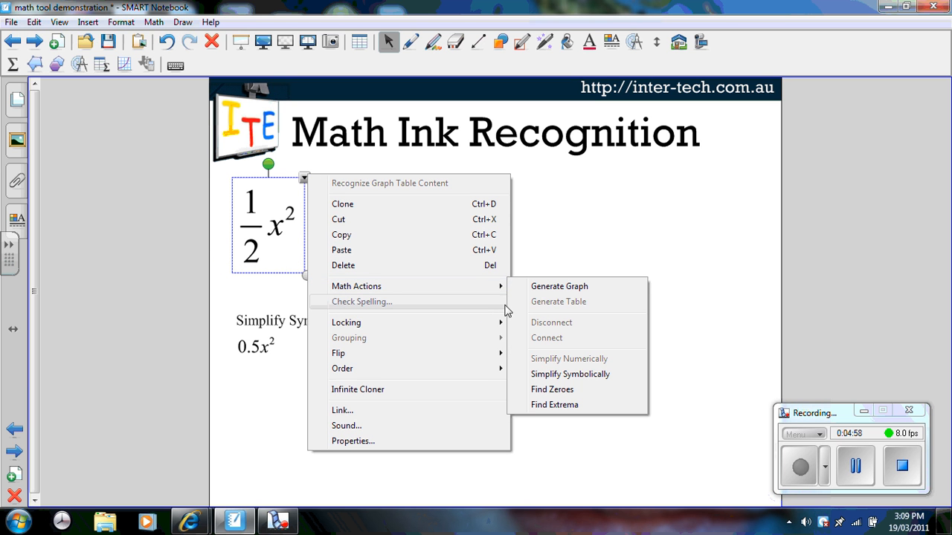
left_click(563, 404)
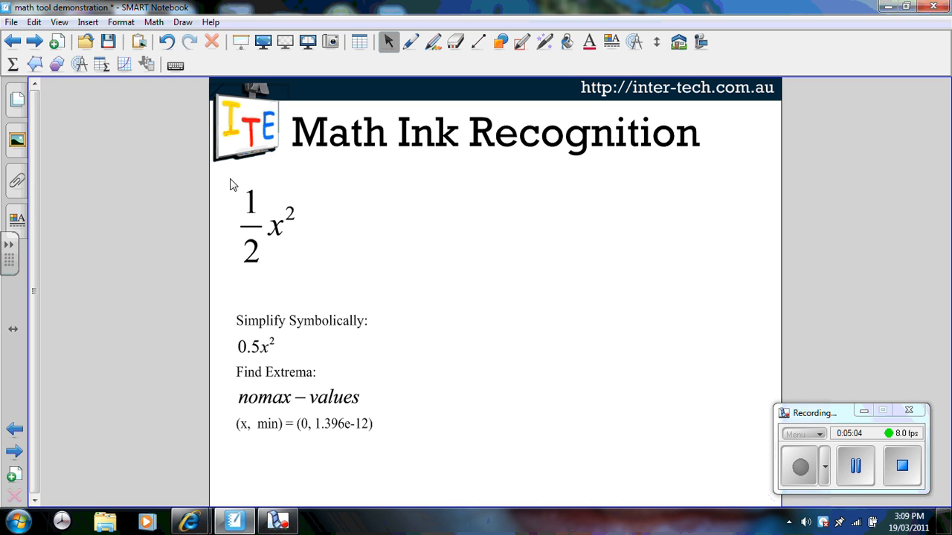
Generate a graph from the ½x² expression and place it to the right of the expression and its results.
left_click_drag(229, 178, 336, 296)
left_click(307, 177)
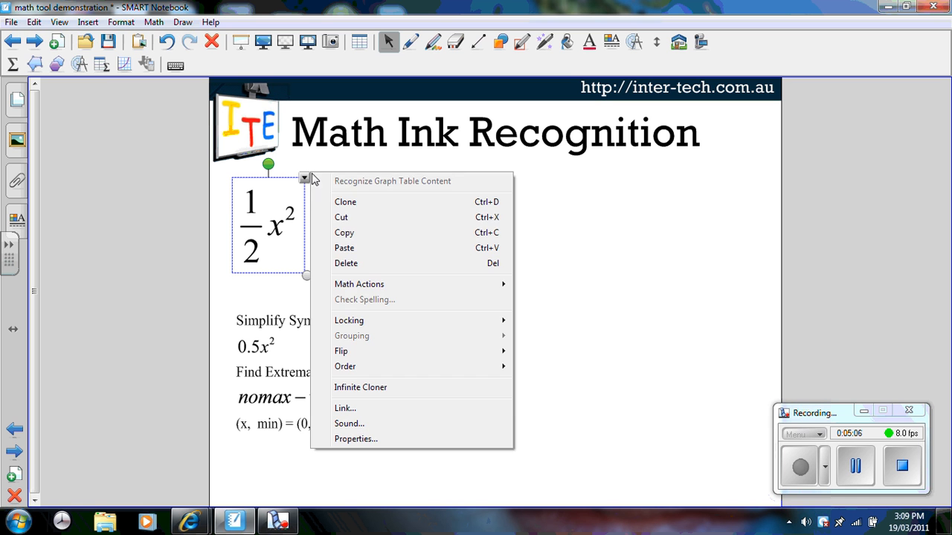
mouse_move(359, 289)
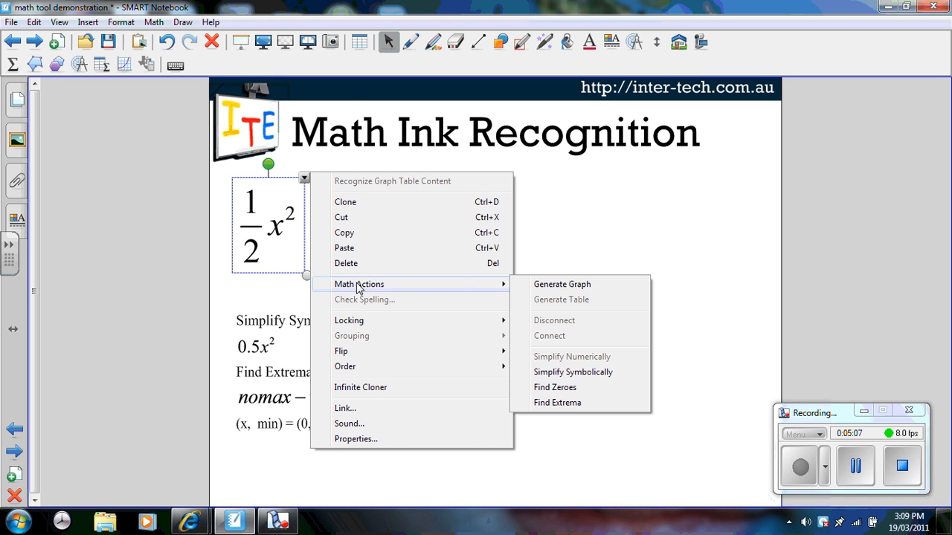
left_click(537, 290)
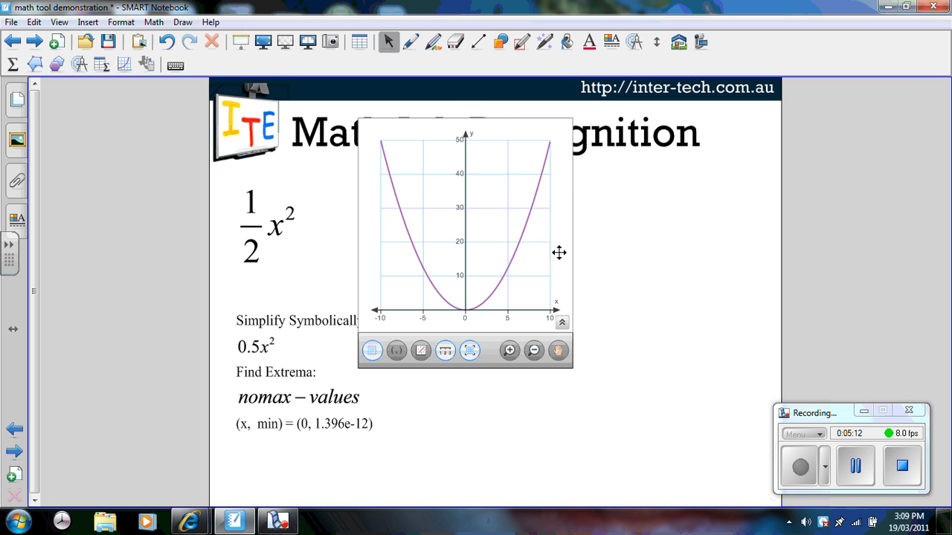
left_click_drag(537, 138, 630, 217)
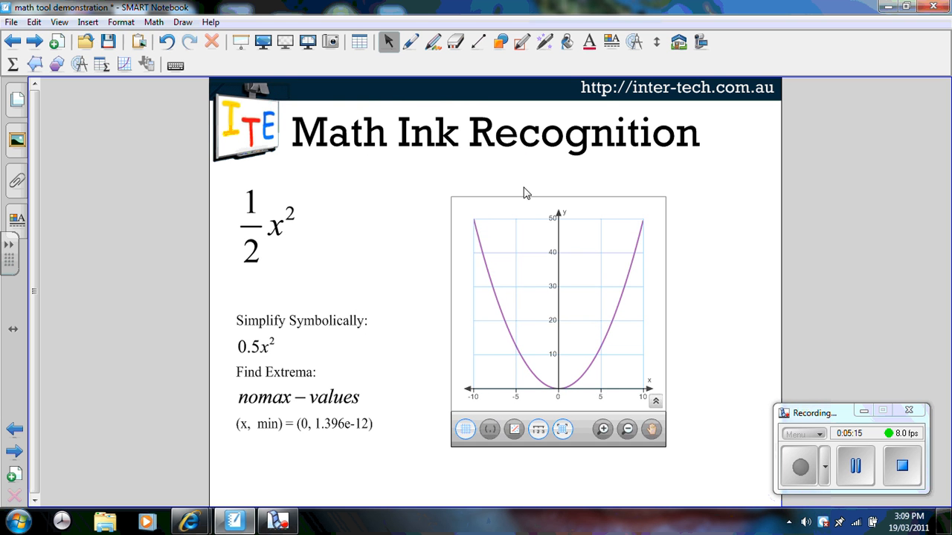
Go to the next page and recognize the topmost, thickest handwritten 8x³+5y=10 as math ink.
left_click(40, 45)
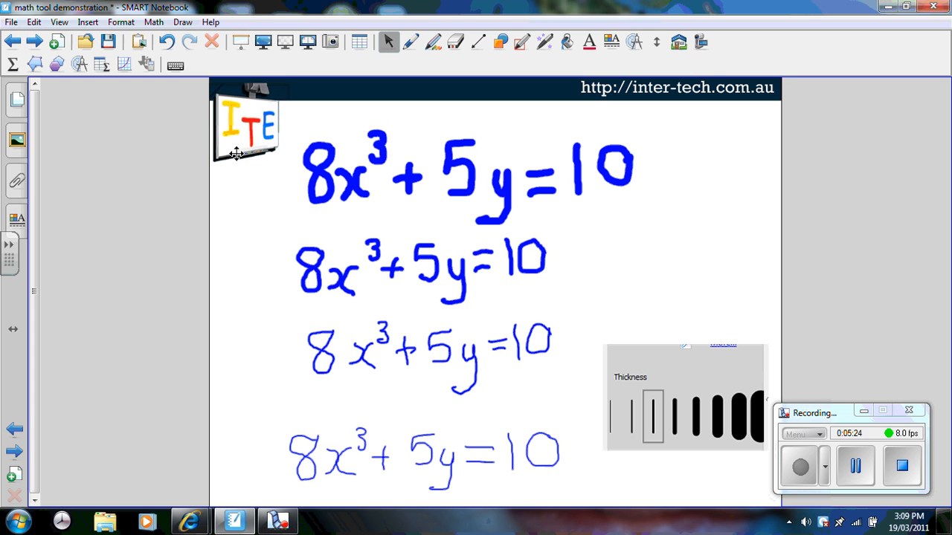
mouse_move(290, 130)
left_mouse_down()
mouse_move(297, 142)
mouse_move(276, 140)
mouse_move(584, 186)
mouse_move(639, 232)
left_mouse_up()
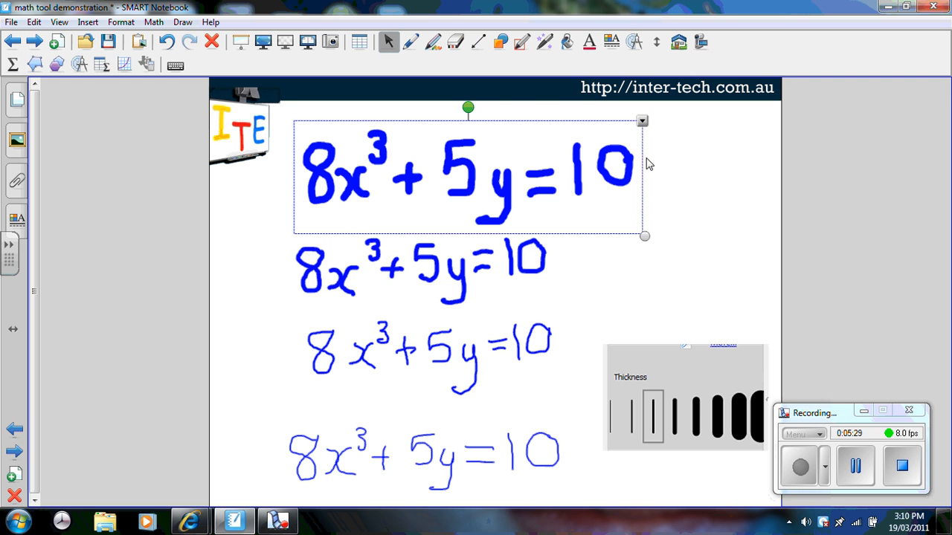
left_click(643, 120)
left_click(673, 156)
left_click(255, 224)
Try to recognize the second handwritten equation, 8x³+5y=10, as math ink.
mouse_move(269, 214)
left_mouse_down()
mouse_move(310, 286)
mouse_move(497, 321)
mouse_move(588, 322)
left_mouse_up()
left_click(555, 231)
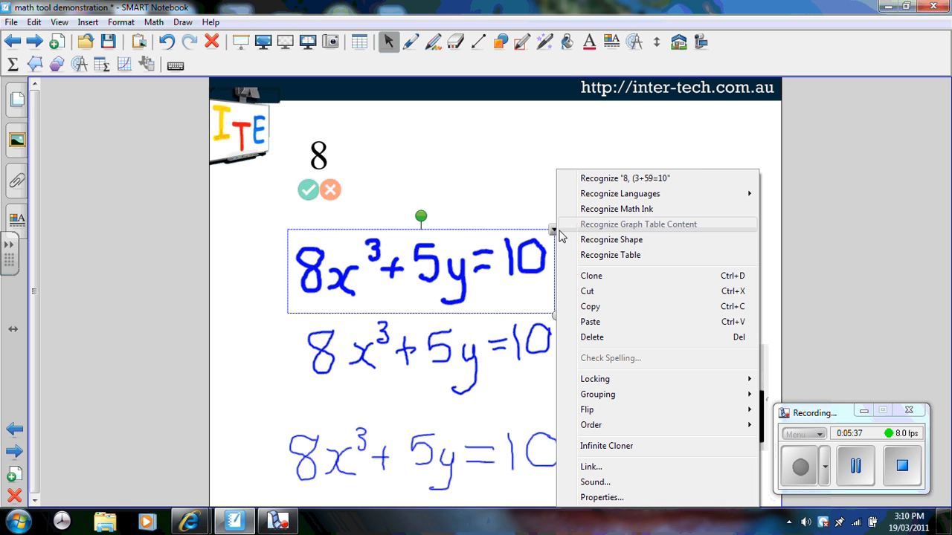
left_click(587, 212)
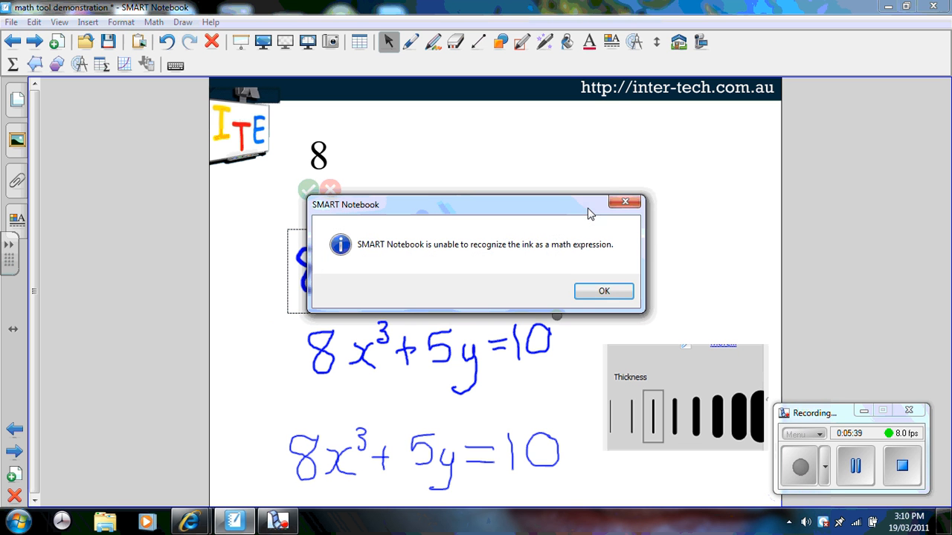
left_click(612, 298)
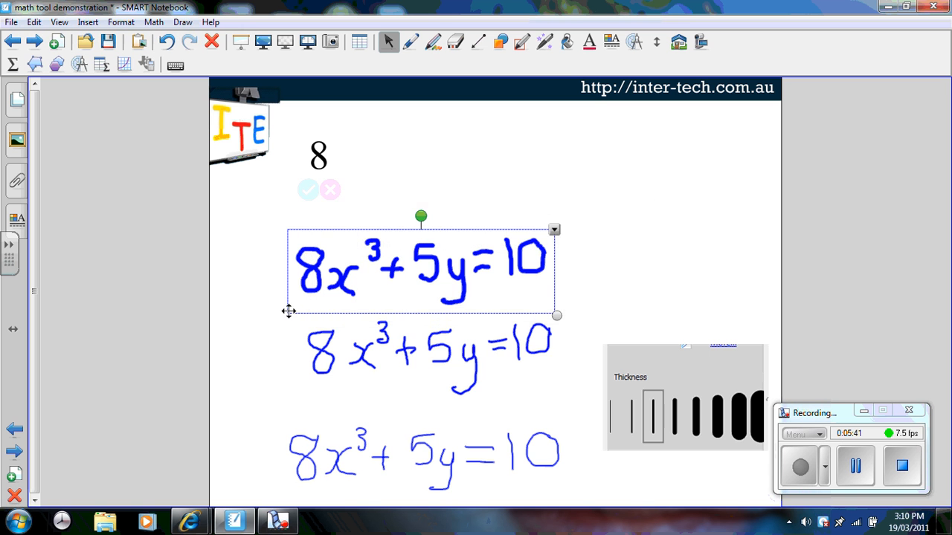
Convert the third handwritten equation, including its separate 8, into the typed expression 8x³+5y=10 with math ink recognition.
mouse_move(281, 322)
left_mouse_down()
mouse_move(484, 409)
mouse_move(563, 416)
left_mouse_up()
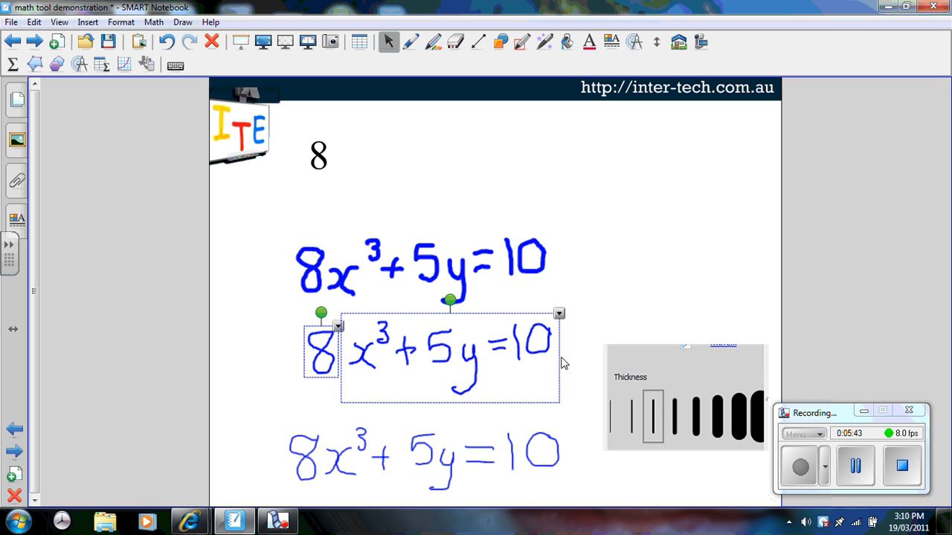
left_click(558, 313)
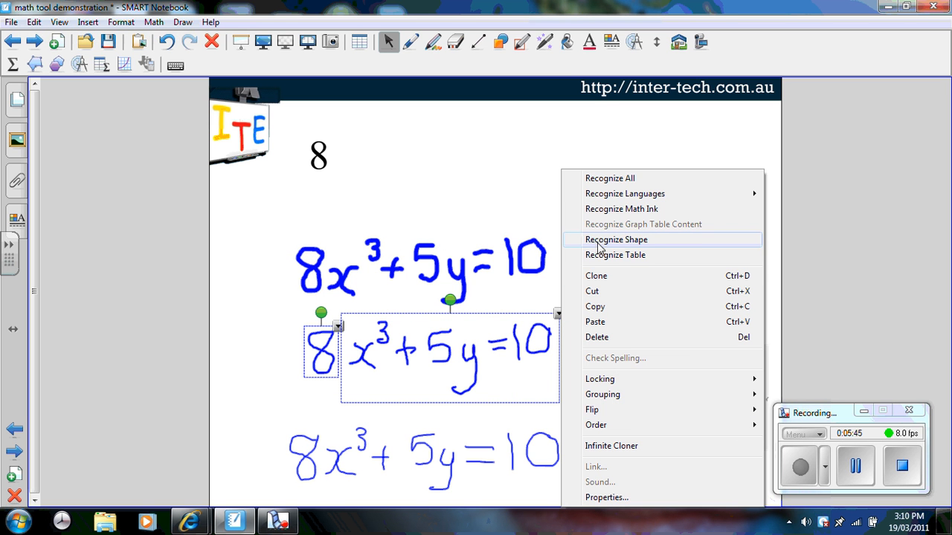
left_click(611, 209)
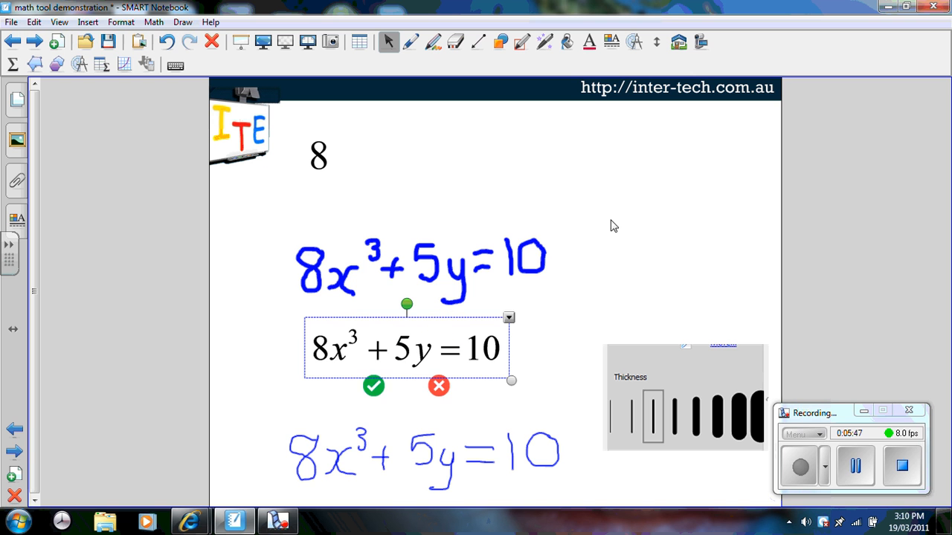
Accept the third equation's typed conversion and try to recognize the thinnest handwritten 8x³+5y=10 beneath it as math ink.
left_click(375, 386)
left_click_drag(257, 418, 586, 507)
left_click(567, 420)
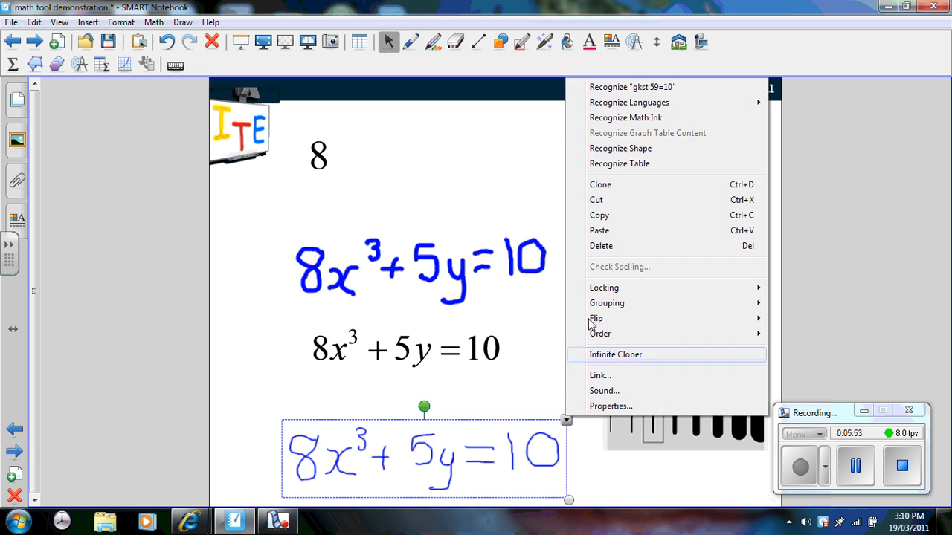
left_click(619, 119)
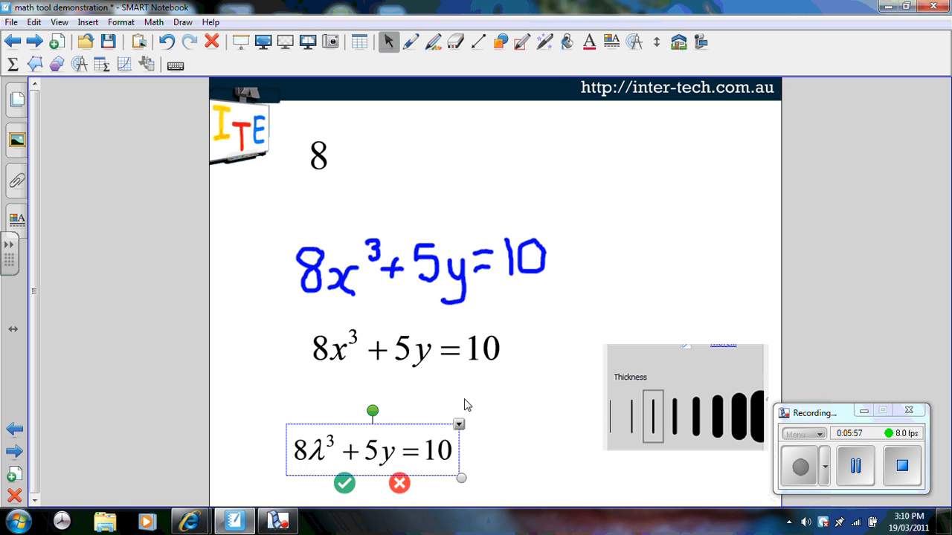
left_click(400, 485)
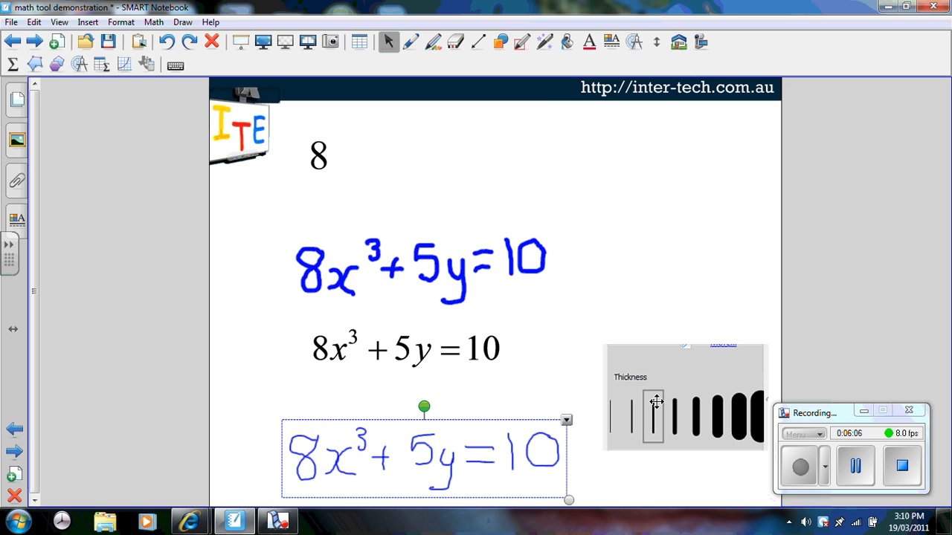
Go to the next page, Table Tool, and insert an X–Y graph table with two empty data rows.
left_click(33, 42)
left_click(274, 296)
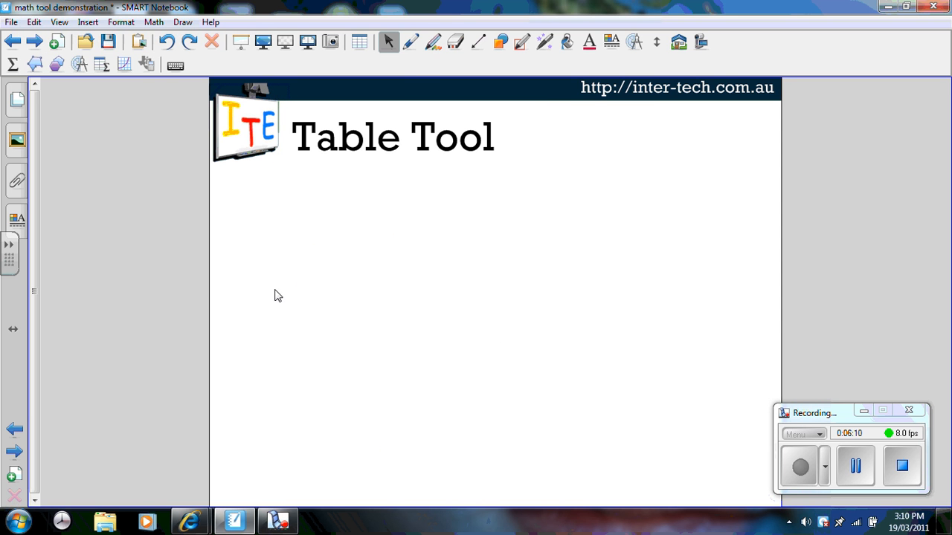
left_click(99, 66)
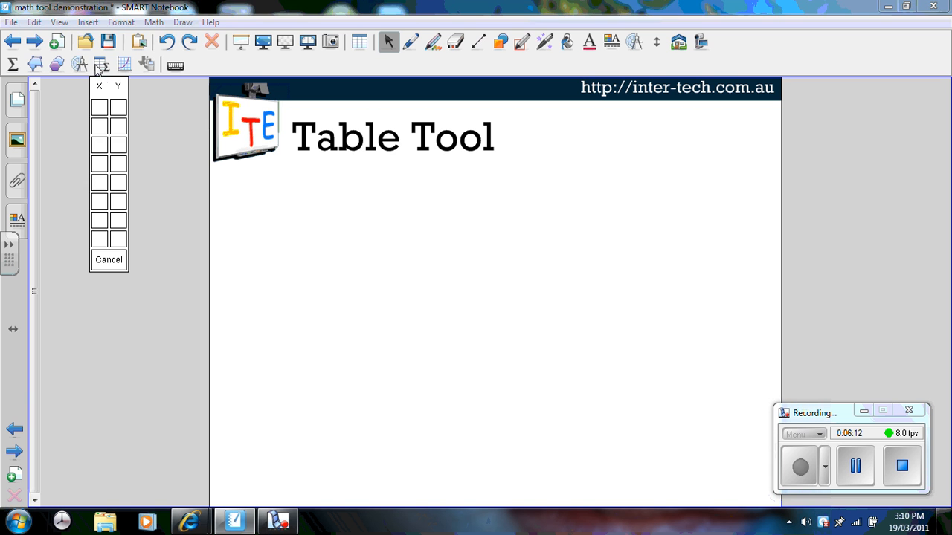
left_click(117, 128)
left_click(363, 331)
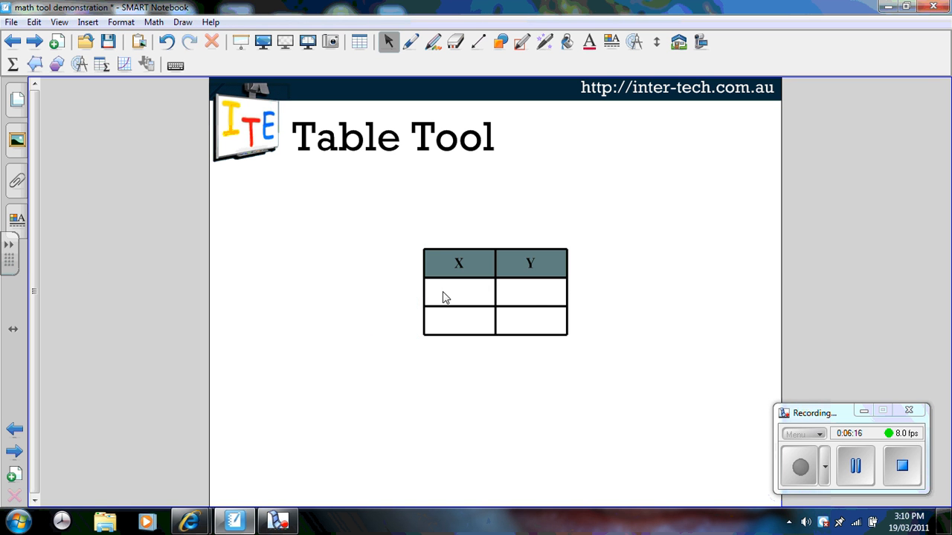
Fill the graph table with the X and Y pairs 1, 2 and 2, 4.
left_click(444, 294)
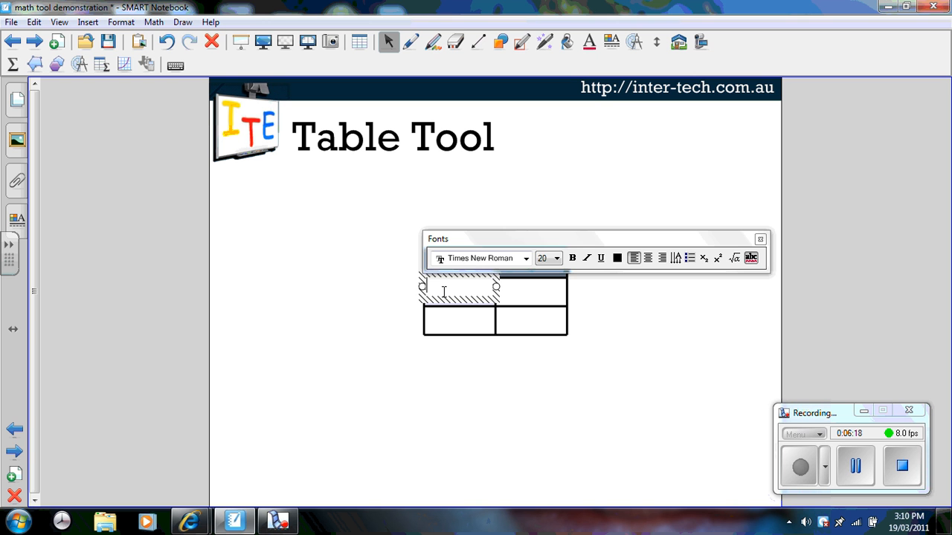
left_click(543, 285)
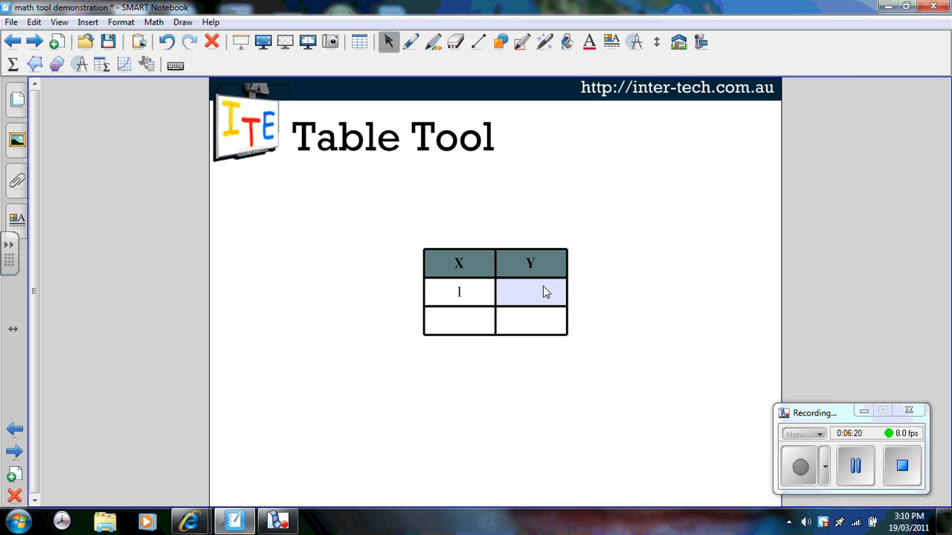
left_click(543, 285)
type("2")
left_click(482, 326)
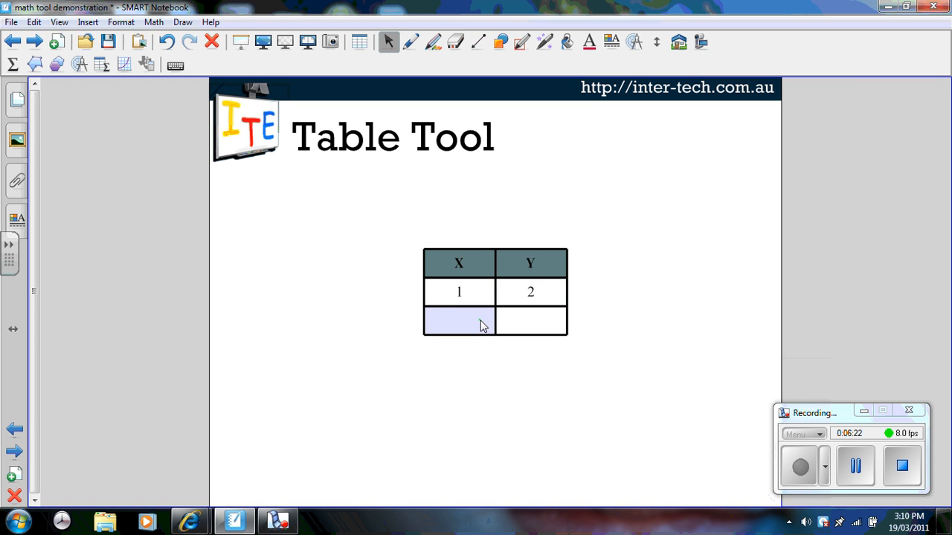
left_click(482, 326)
type("2")
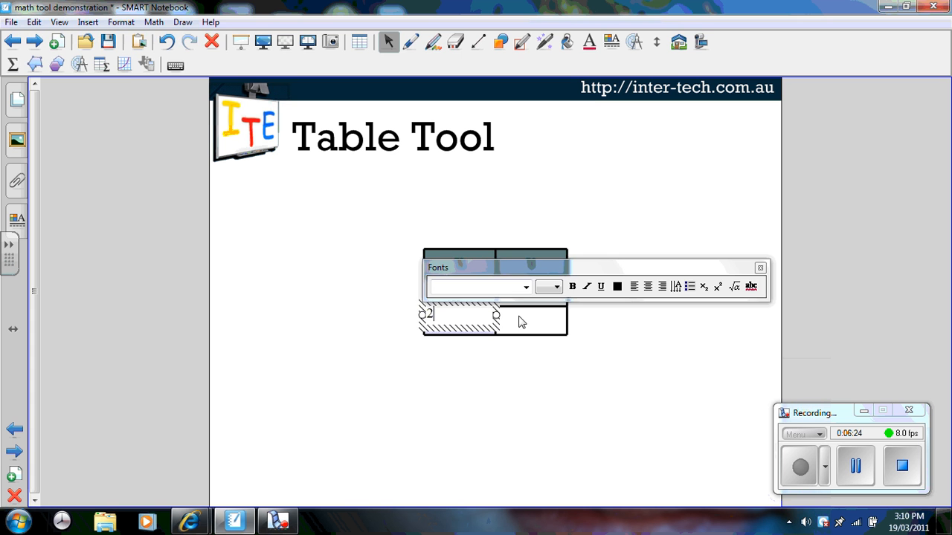
left_click(520, 316)
type("4")
left_click(565, 397)
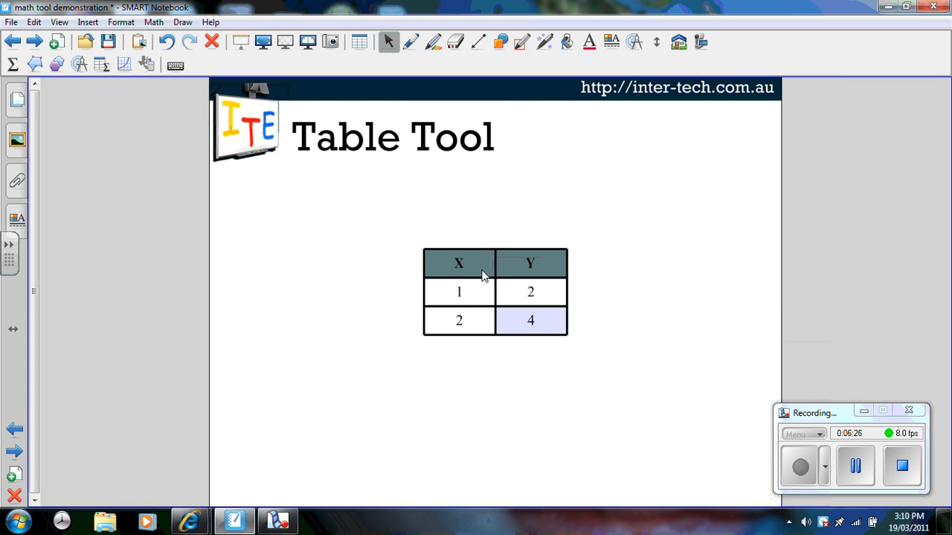
Move the X–Y table toward the page's left edge and generate a graph from its values.
left_click_drag(403, 238, 573, 342)
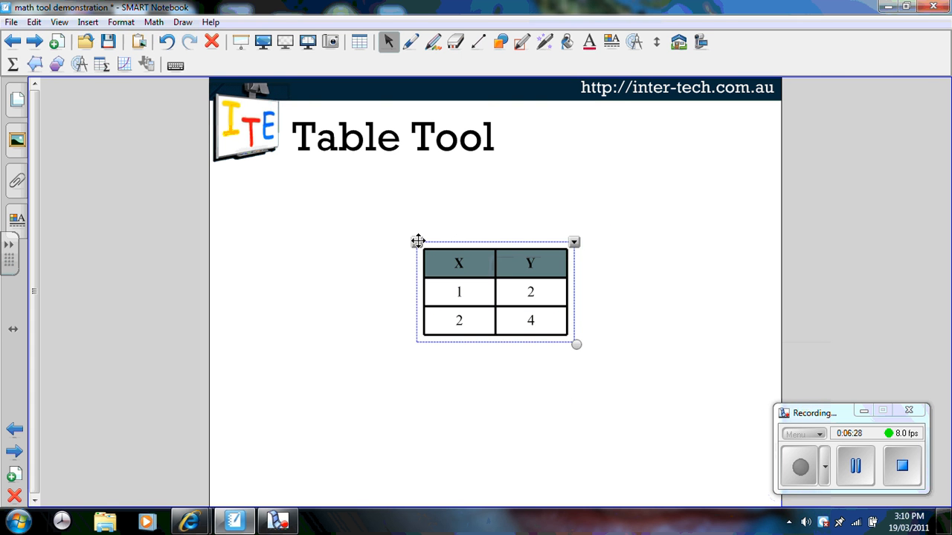
left_click_drag(418, 241, 281, 227)
left_click(439, 229)
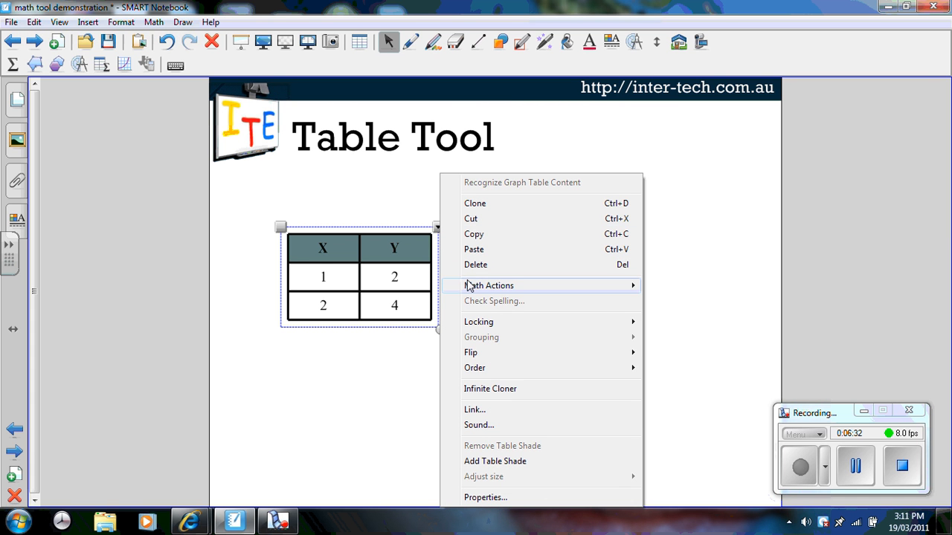
mouse_move(473, 287)
left_click(662, 287)
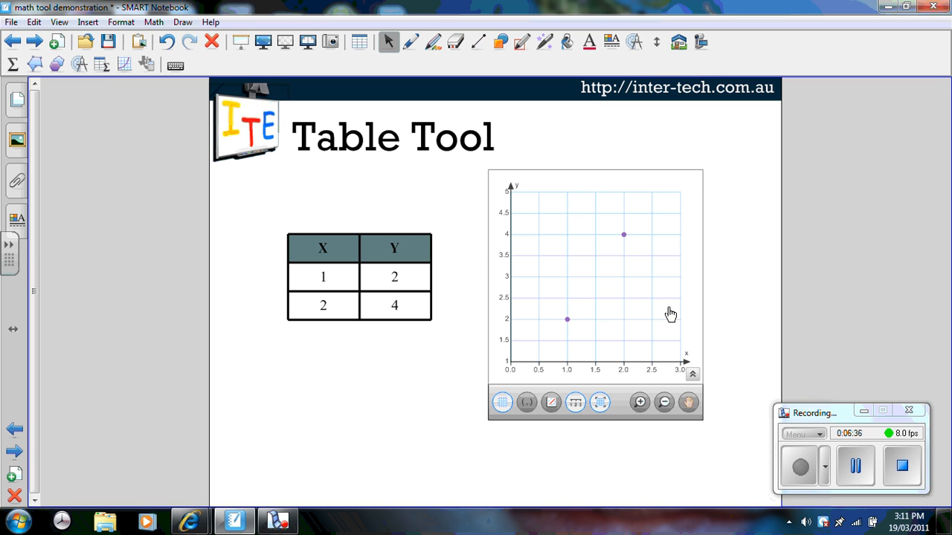
Plot extra points at (2, 2.5), (1.5, 1.5) and (0.5, 2.5) directly on the graph linked to the table.
left_click(626, 302)
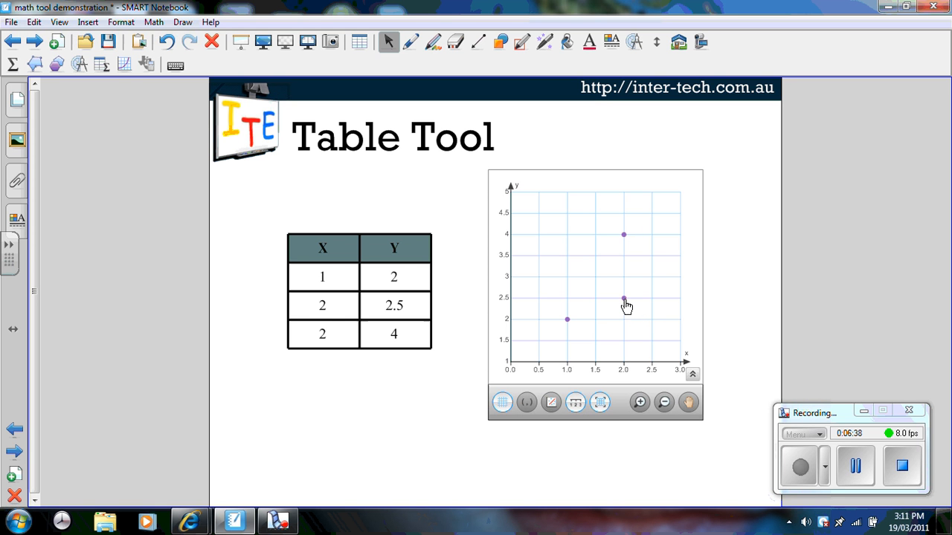
left_click(595, 341)
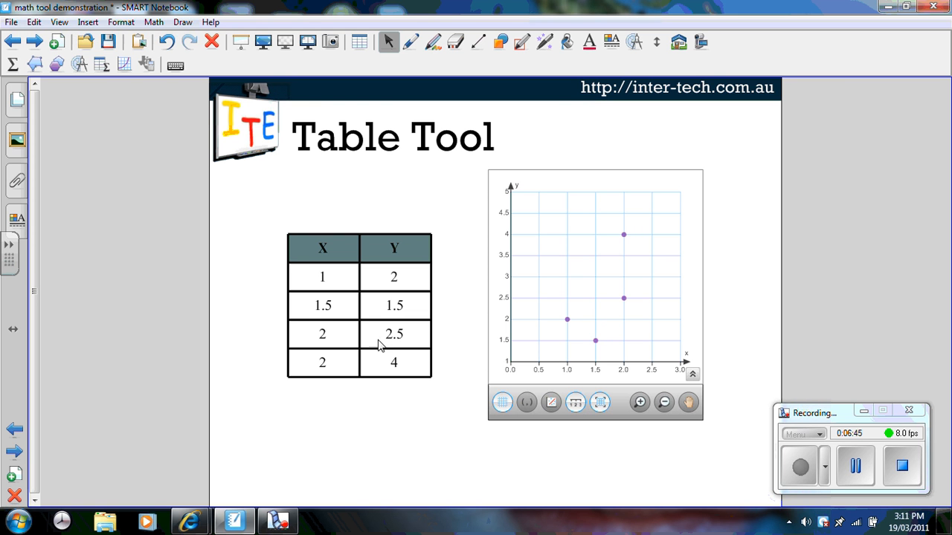
left_click(539, 299)
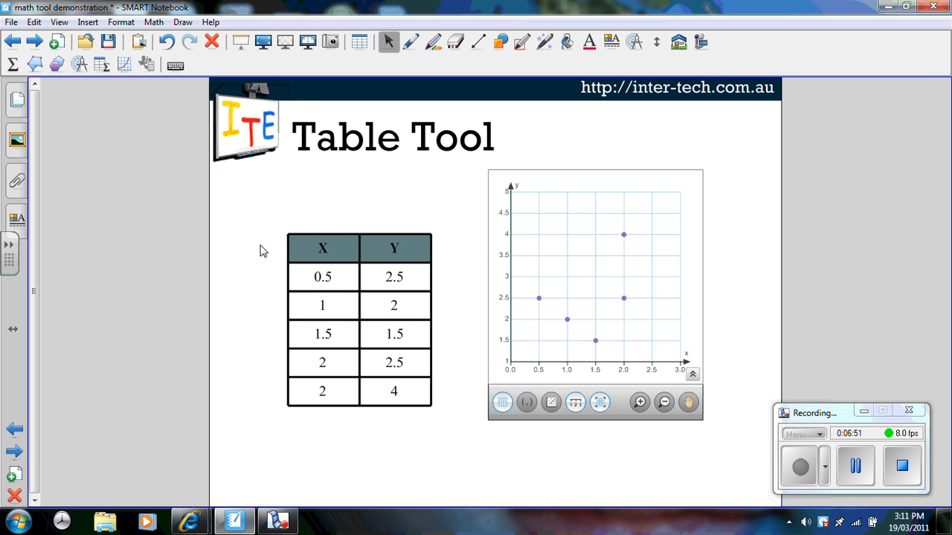
Advance past the second Table Tool page to the Math Tools page and insert a ruler.
left_click(33, 43)
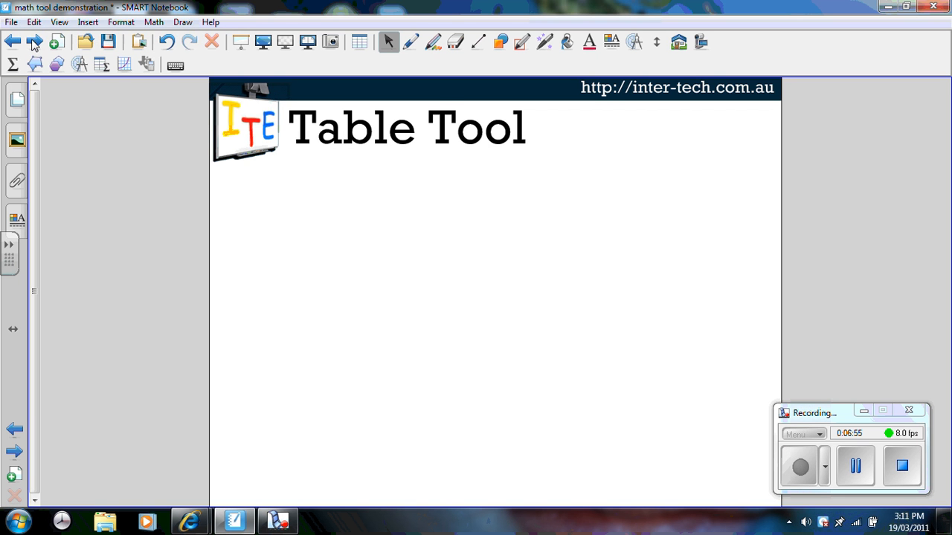
left_click(32, 43)
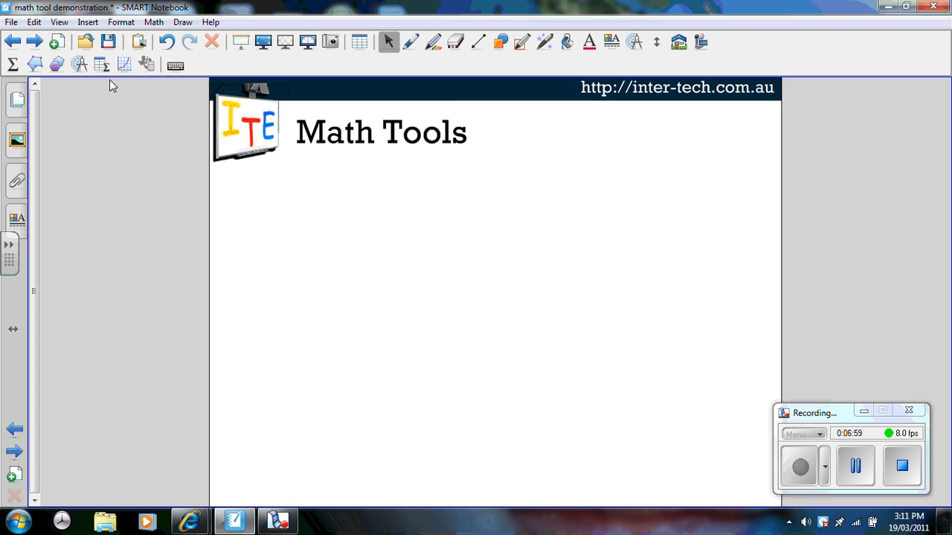
left_click(125, 66)
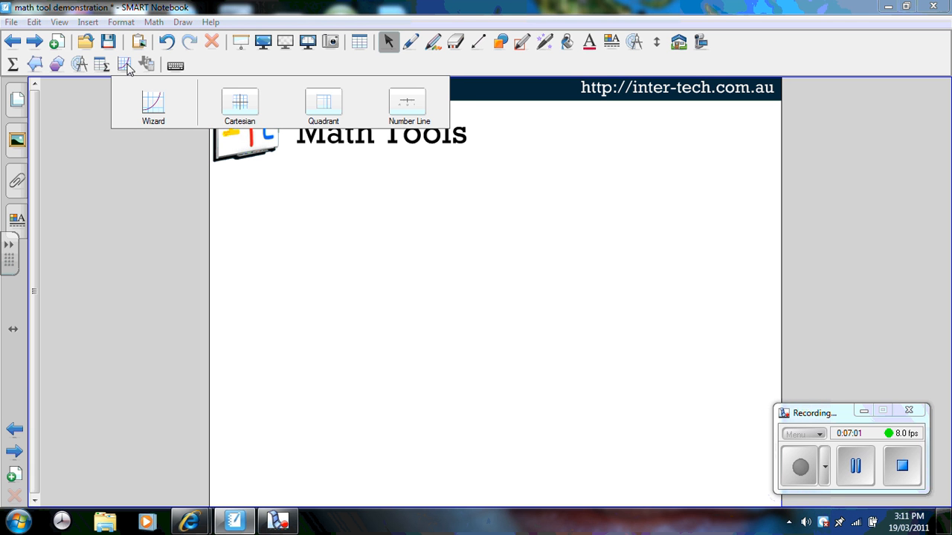
left_click(80, 66)
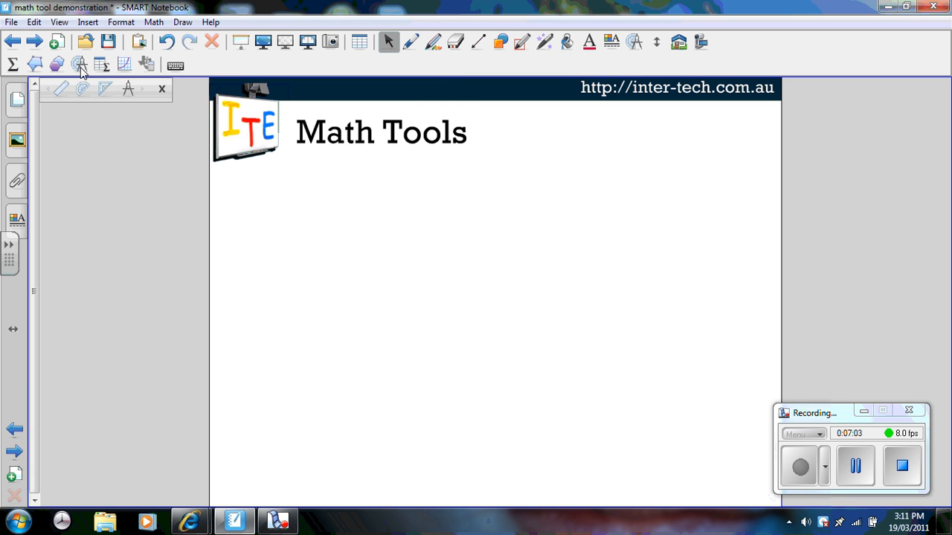
left_click(70, 90)
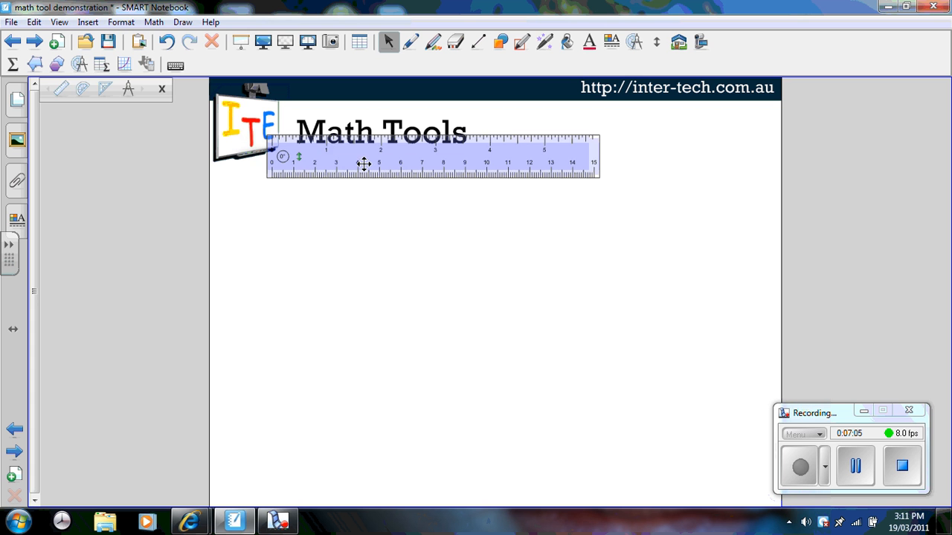
Place the ruler just below the Math Tools title and lengthen its scale to a little over 16 cm.
left_click_drag(364, 163, 361, 285)
mouse_move(452, 291)
left_mouse_down()
mouse_move(424, 369)
mouse_move(441, 342)
mouse_move(444, 296)
left_mouse_up()
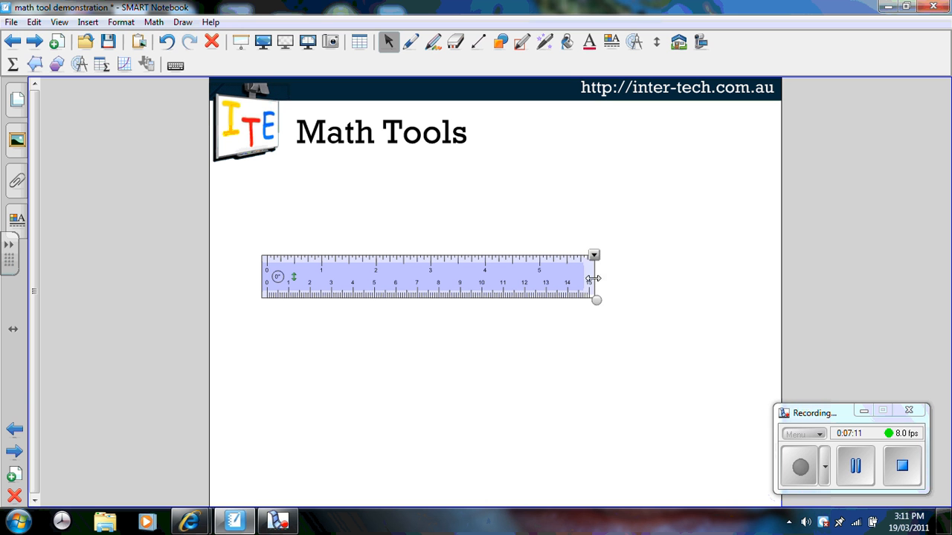
left_click_drag(592, 278, 627, 278)
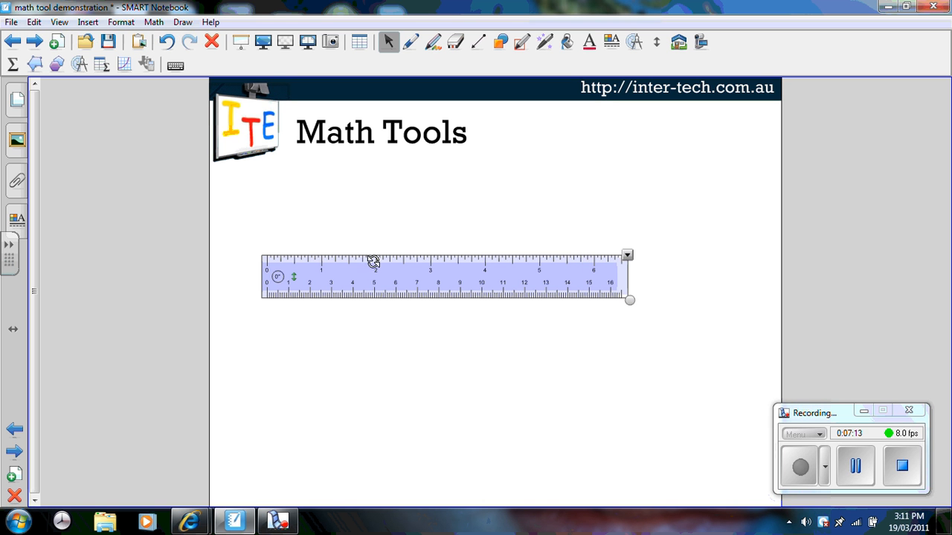
left_click_drag(295, 287, 311, 218)
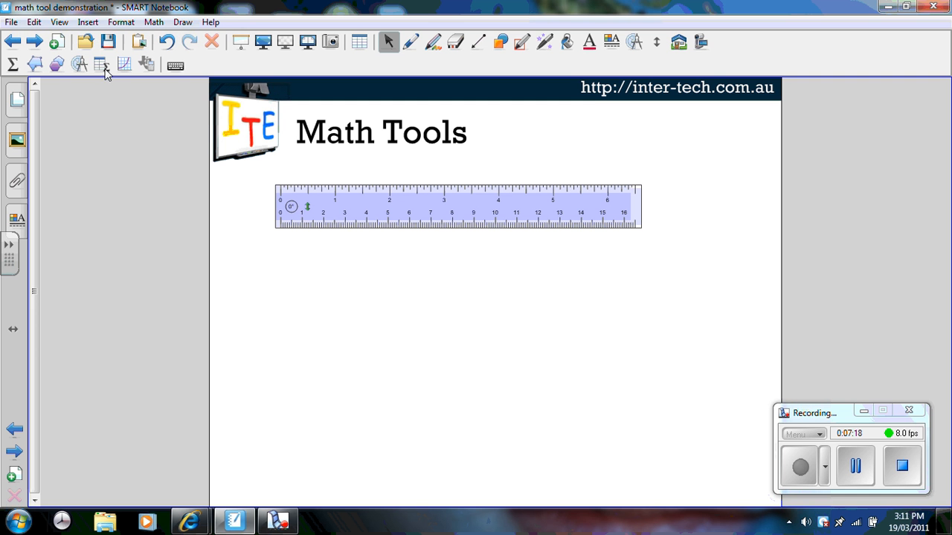
Insert a protractor and place it below the ruler, shifting the ruler up over the title's lower edge.
left_click(81, 65)
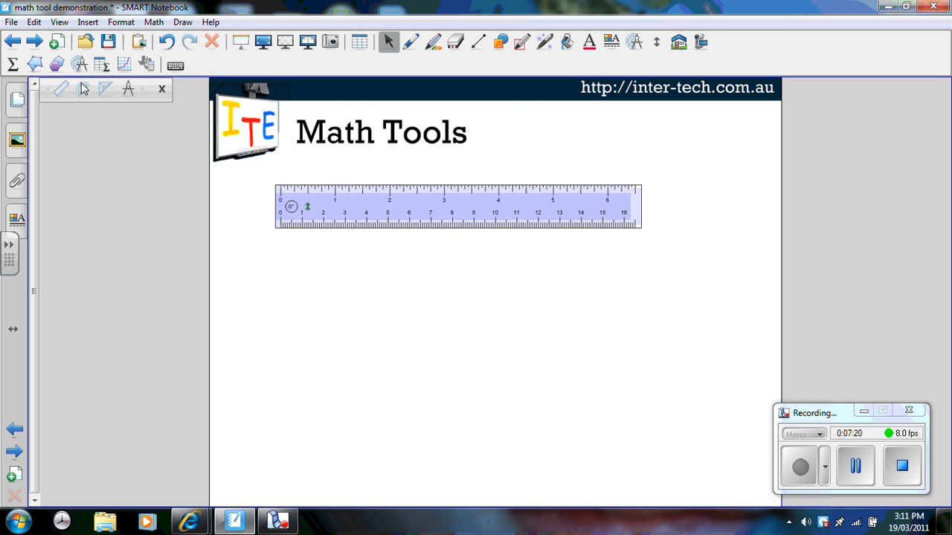
left_click(83, 89)
left_click_drag(549, 214, 556, 166)
left_click_drag(452, 231, 401, 310)
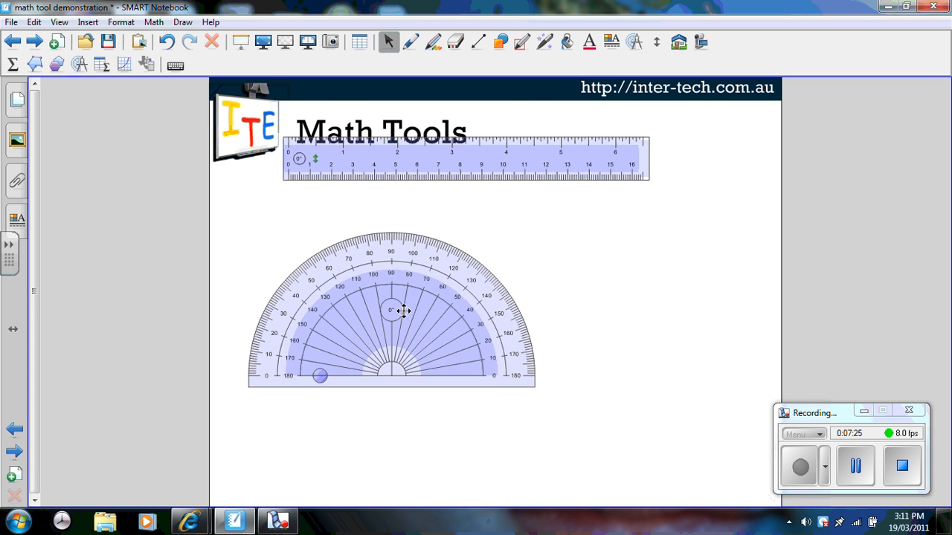
Generate 40° and 97° angle drawings on the page with the protractor's rotating arm.
left_click(320, 377)
left_click(320, 377)
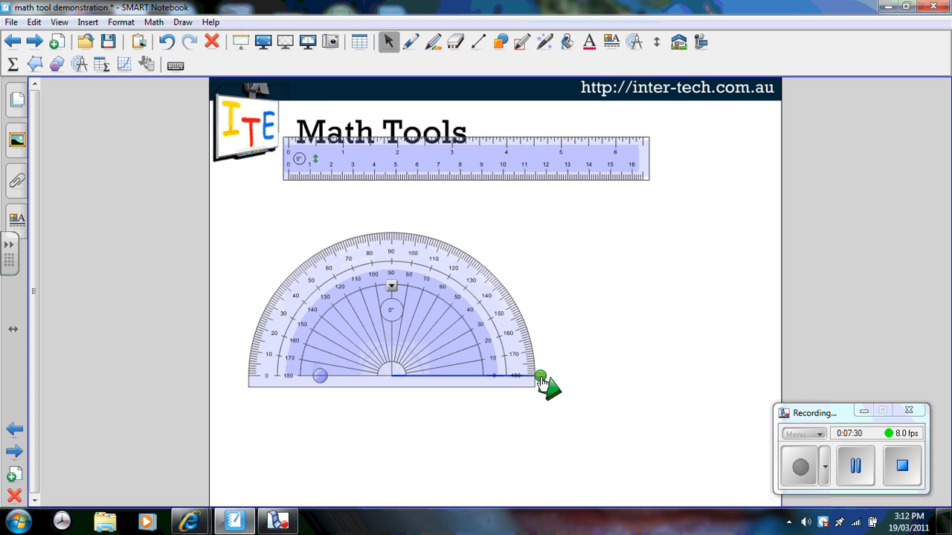
mouse_move(541, 379)
left_mouse_down()
mouse_move(538, 335)
mouse_move(505, 281)
left_mouse_up()
left_click(551, 390)
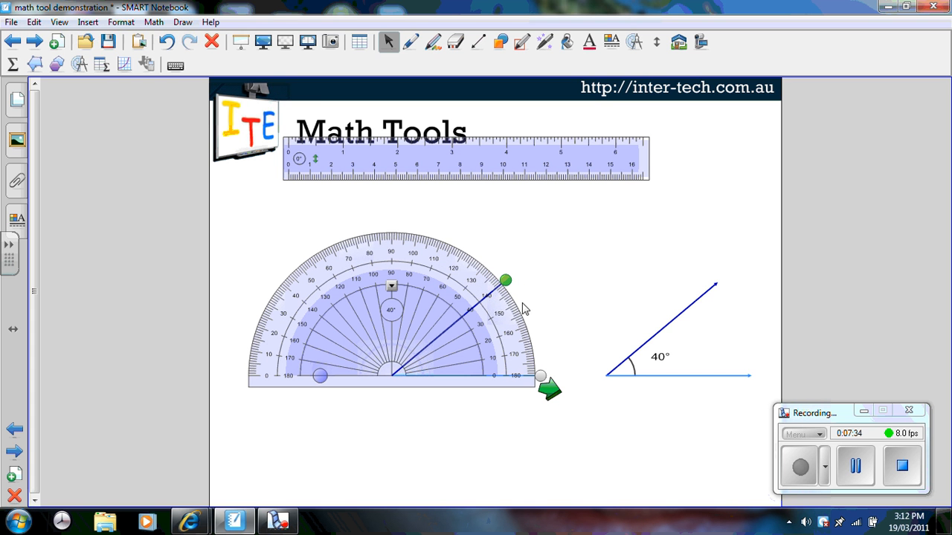
left_click_drag(506, 281, 374, 227)
left_click(549, 397)
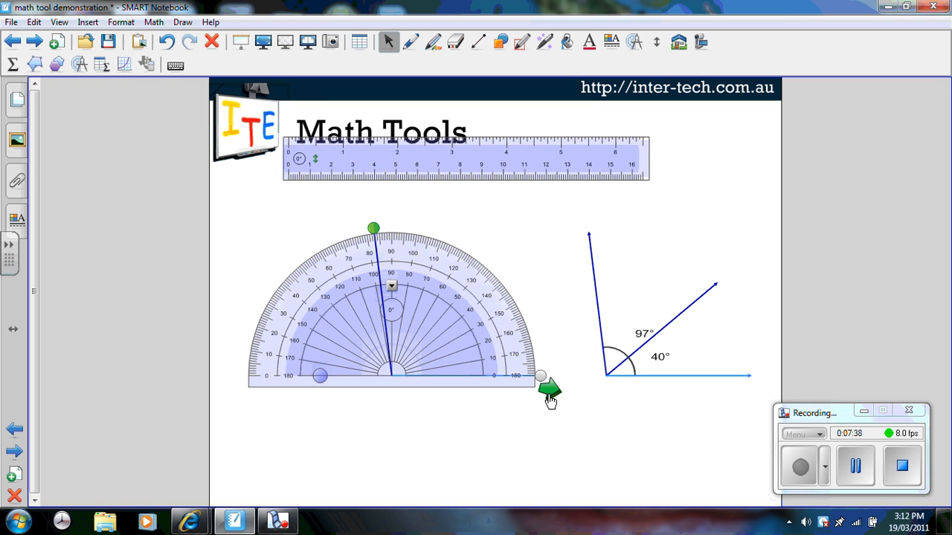
Generate a 180° angle drawing with the protractor and move the protractor up so it overlaps the ruler.
mouse_move(372, 228)
left_mouse_down()
mouse_move(266, 301)
mouse_move(226, 375)
left_mouse_up()
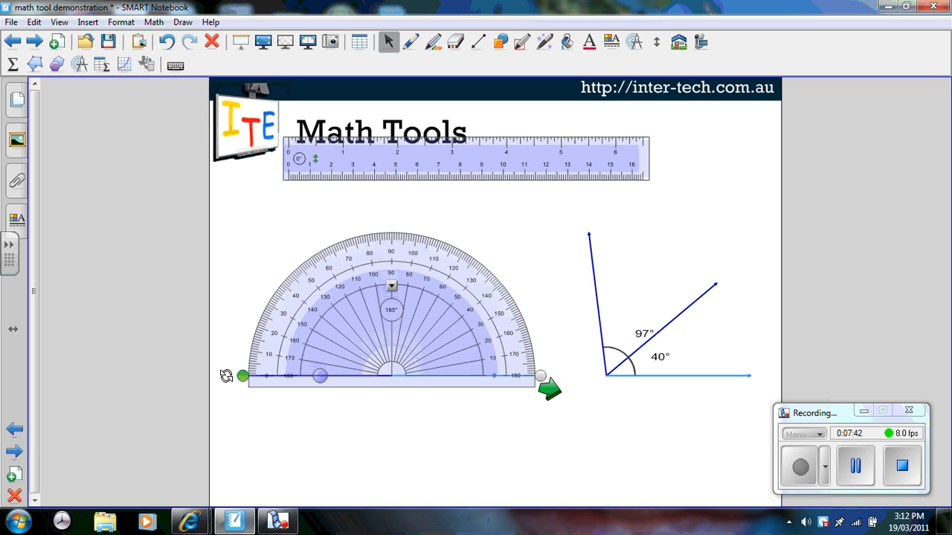
left_click(239, 380)
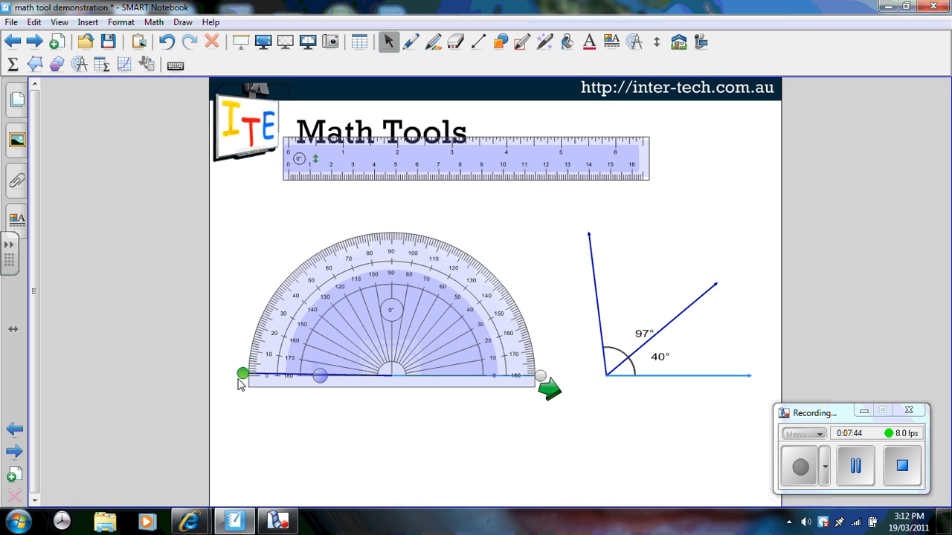
left_click(244, 383)
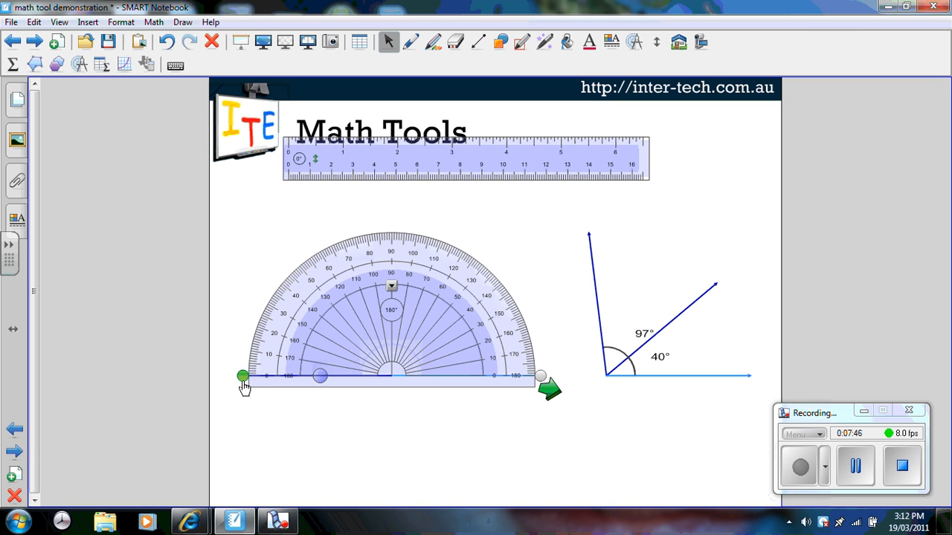
left_click(550, 393)
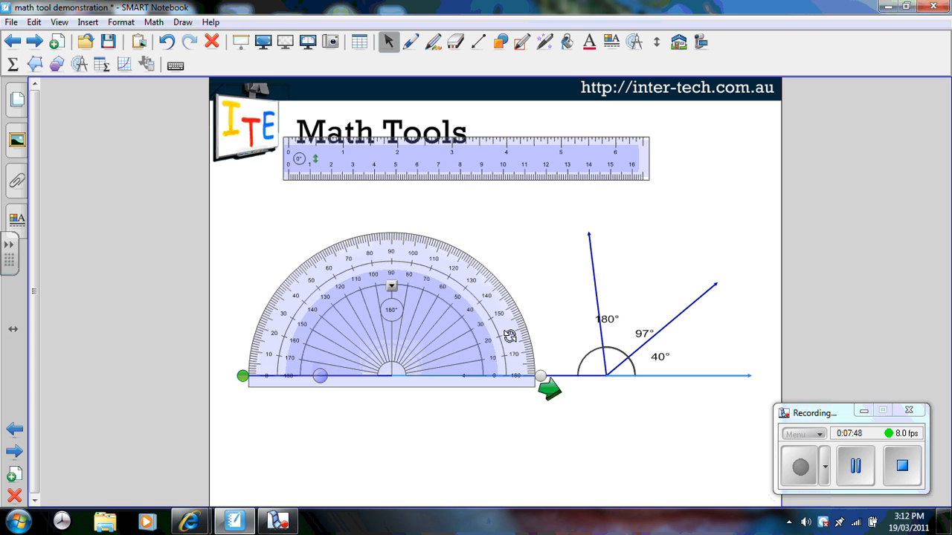
left_click_drag(434, 344, 410, 276)
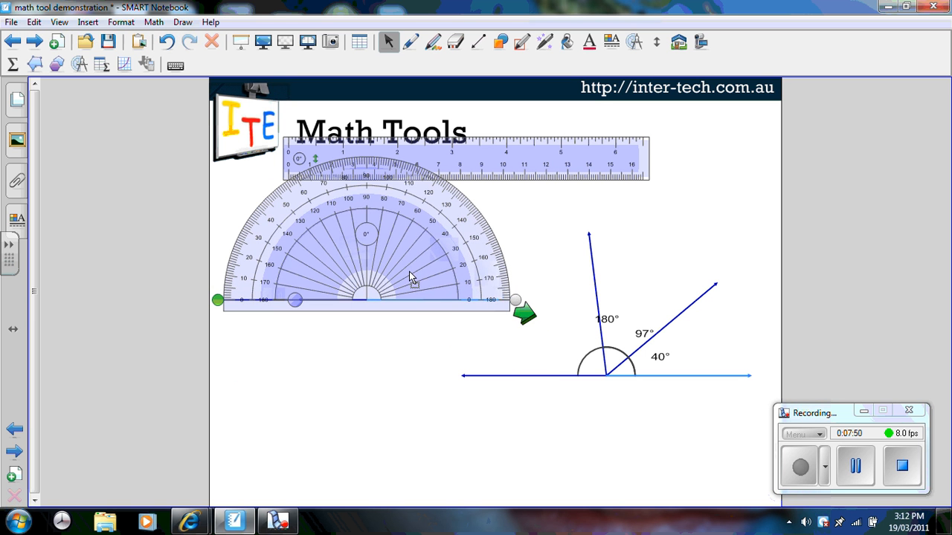
Delete the protractor and the ruler from the Math Tools page, keeping the angle drawings.
right_click(302, 241)
left_click(332, 266)
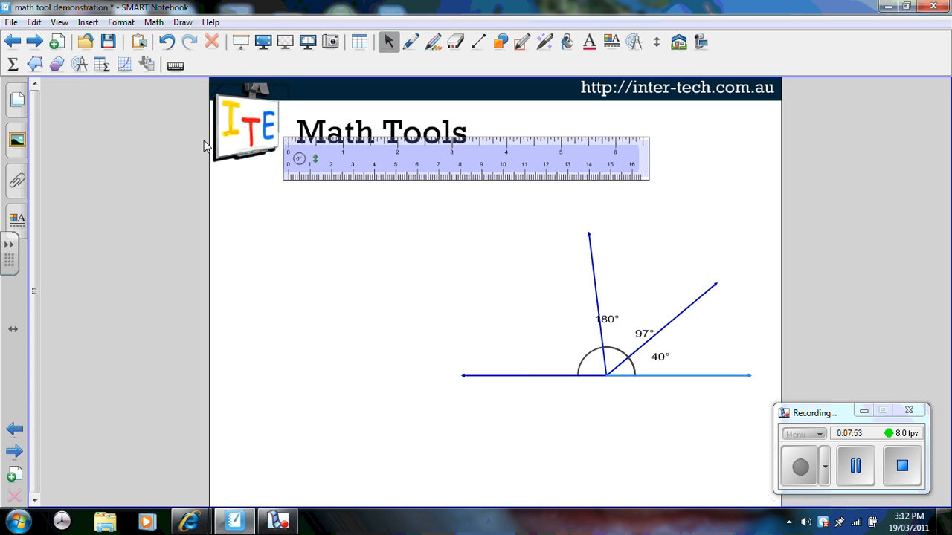
right_click(373, 170)
left_click(402, 197)
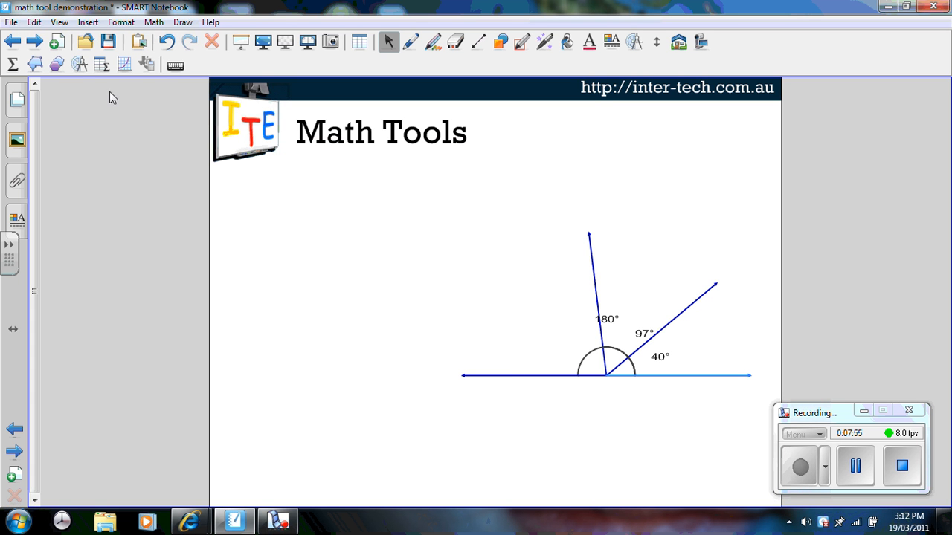
Insert a compass and place it beside the angle drawings, to the left of the 180° line's arrow end.
left_click(77, 65)
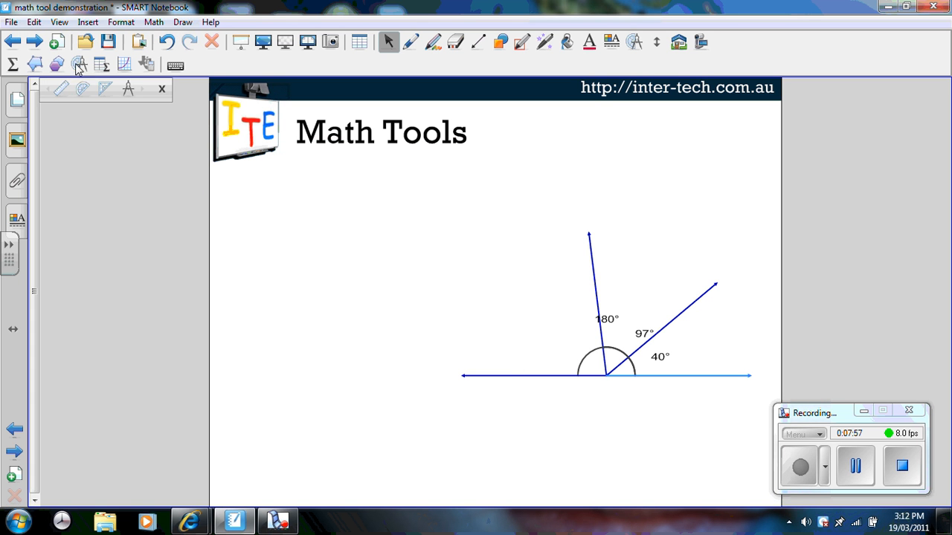
left_click(130, 85)
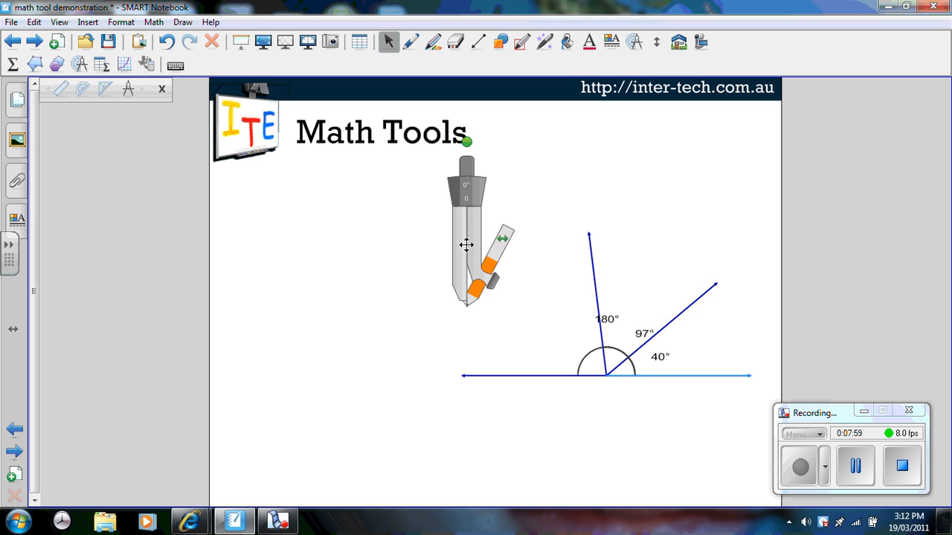
left_click_drag(466, 242, 402, 343)
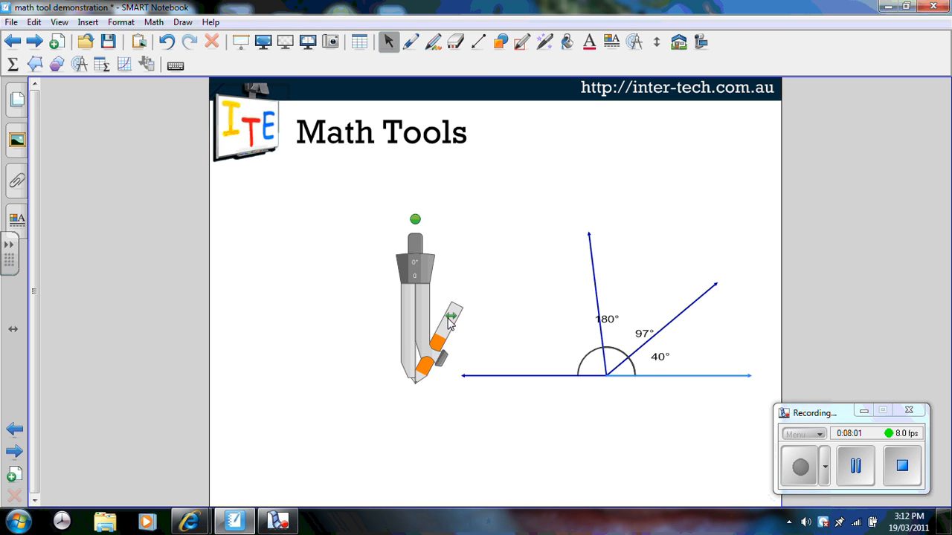
Flip the compass's pencil arm to the other side and back, and open the compass to a width of about 122.
left_click(452, 317)
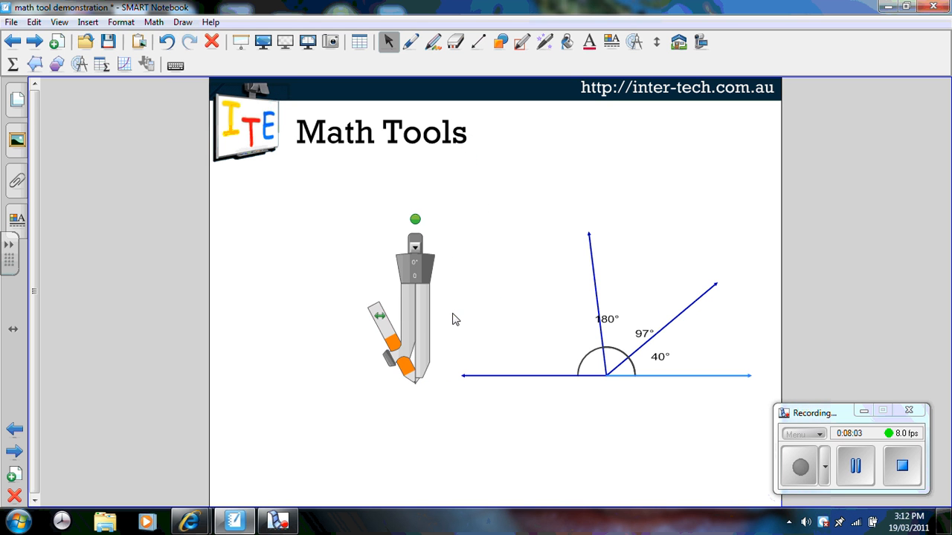
left_click(380, 318)
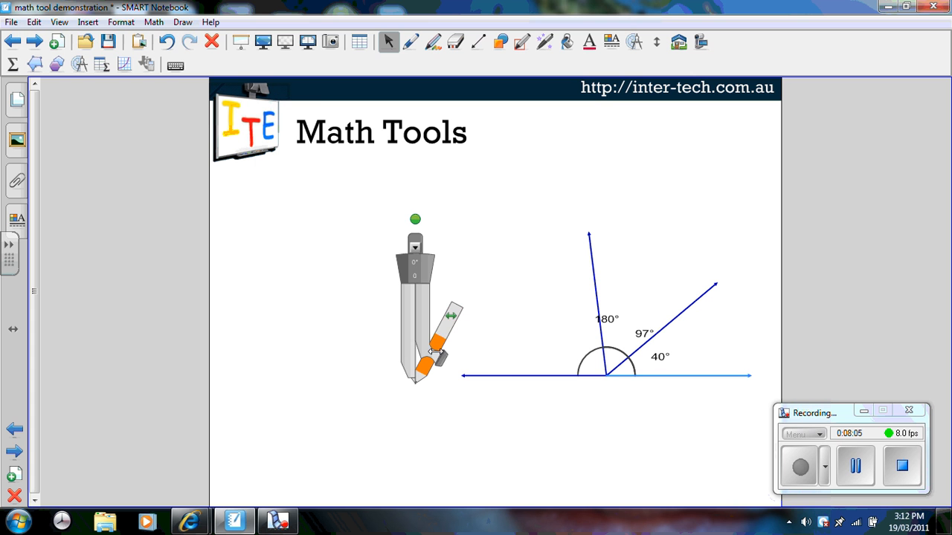
left_click_drag(437, 344, 518, 334)
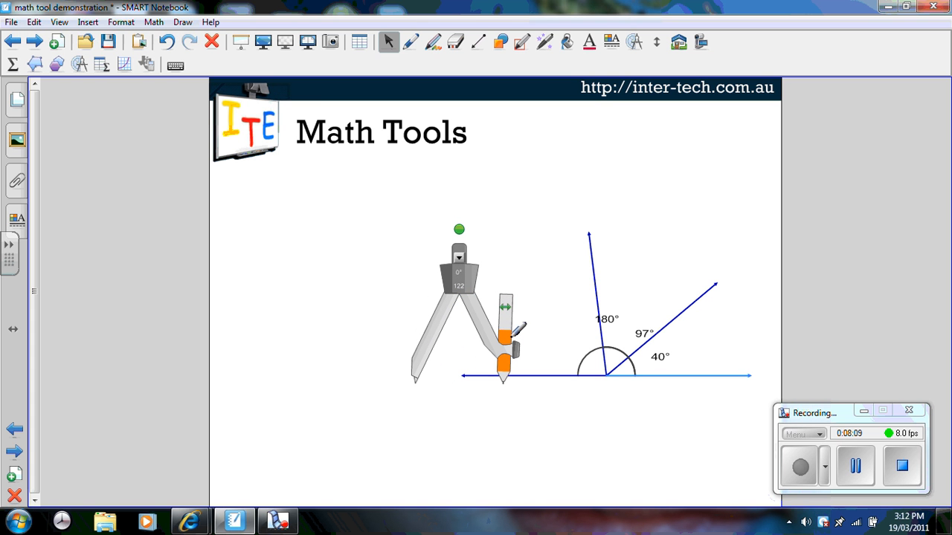
Draw a full 360° circle with the compass using the thick turquoise pen.
left_click(412, 43)
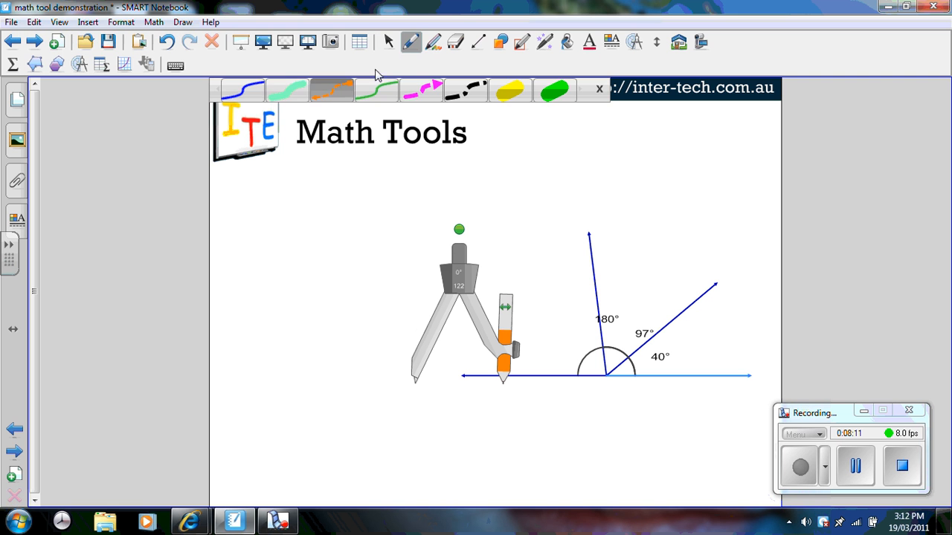
left_click(292, 95)
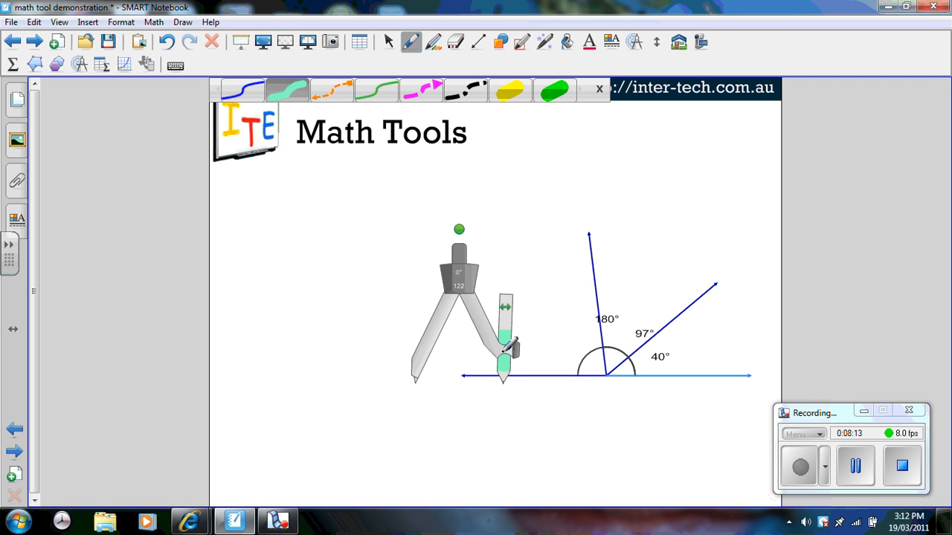
left_click(506, 346)
mouse_move(512, 341)
left_mouse_down()
mouse_move(506, 387)
mouse_move(476, 446)
mouse_move(347, 388)
mouse_move(394, 312)
mouse_move(483, 316)
mouse_move(498, 357)
left_mouse_up()
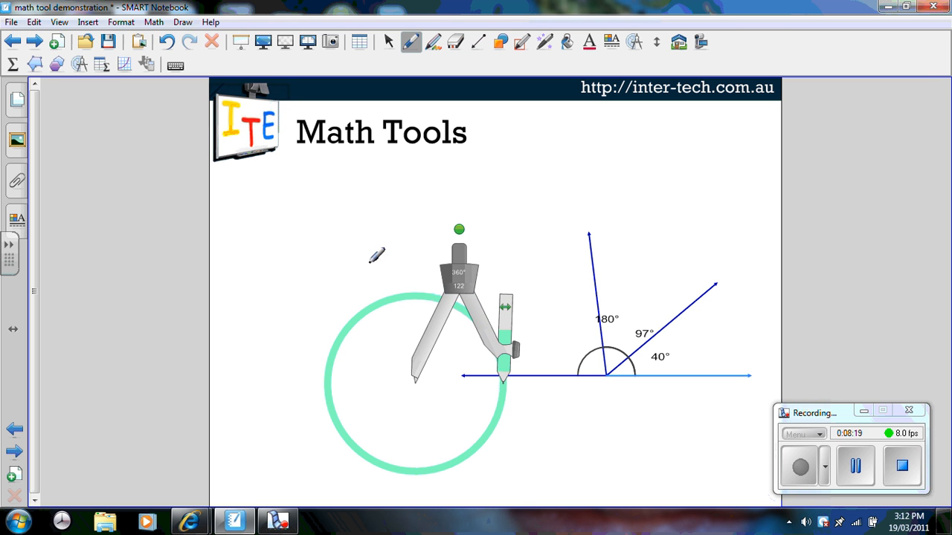
Add a blank page 11 at the end of the file and insert a Cartesian graph on it.
left_click(38, 43)
left_click(18, 101)
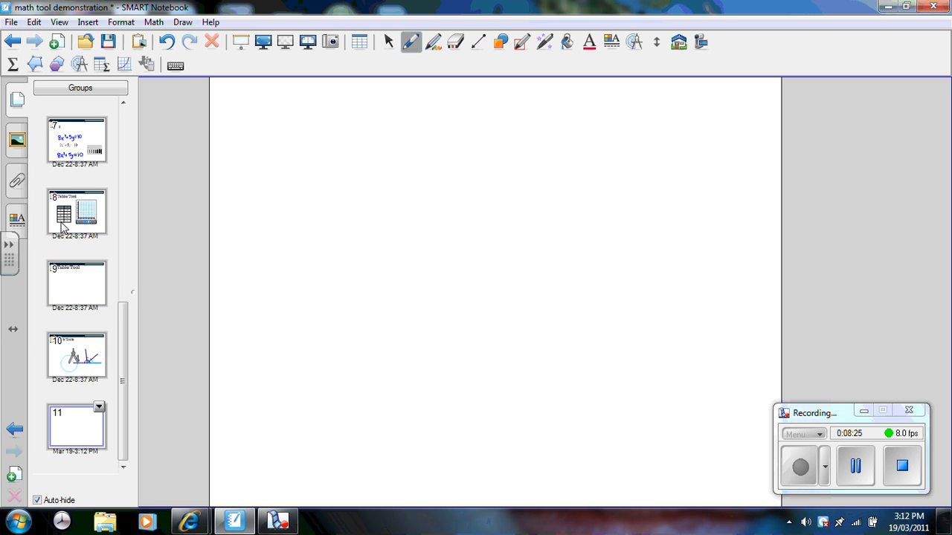
left_click(125, 65)
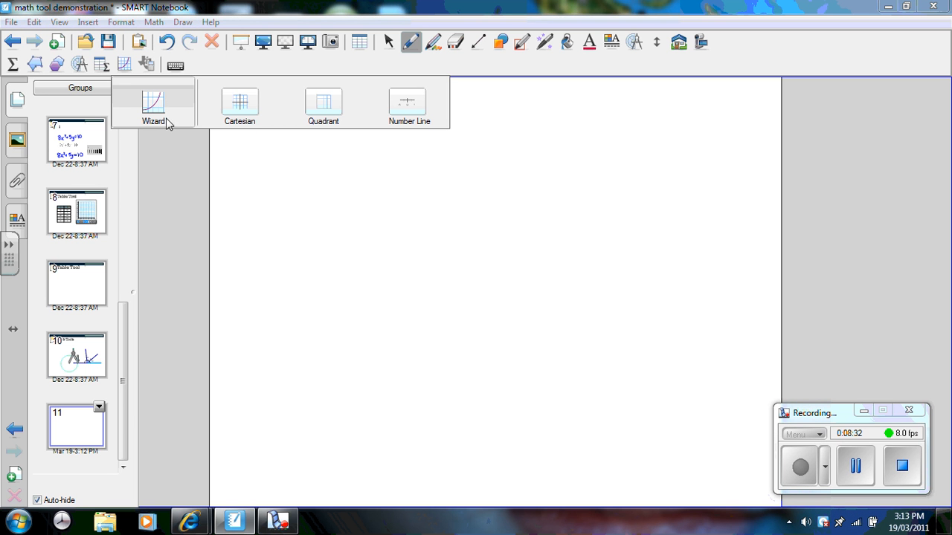
left_click(241, 103)
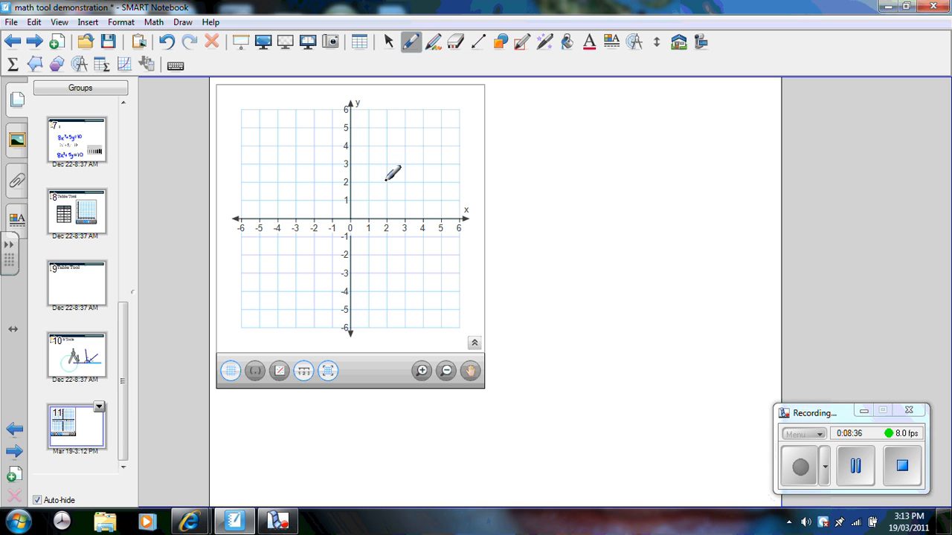
Plot the points (2, 2), (4, 4) and (-3, -3) on the Cartesian graph and show their coordinates and connecting line.
left_click(390, 44)
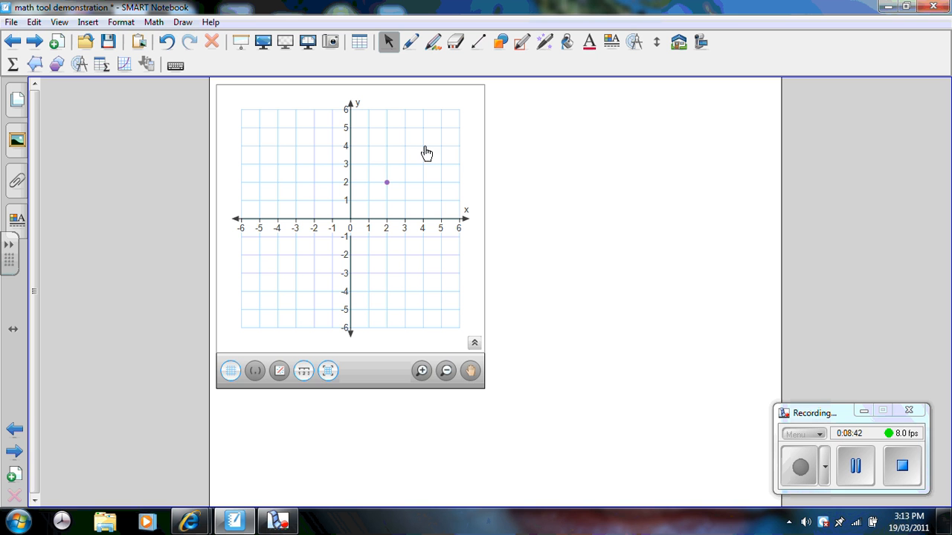
left_click(423, 146)
left_click(296, 273)
left_click(255, 371)
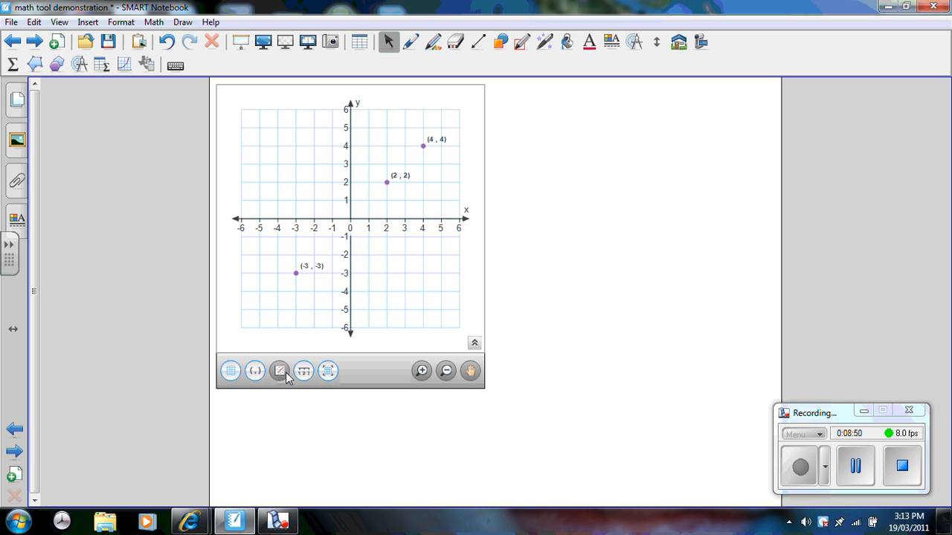
left_click(287, 374)
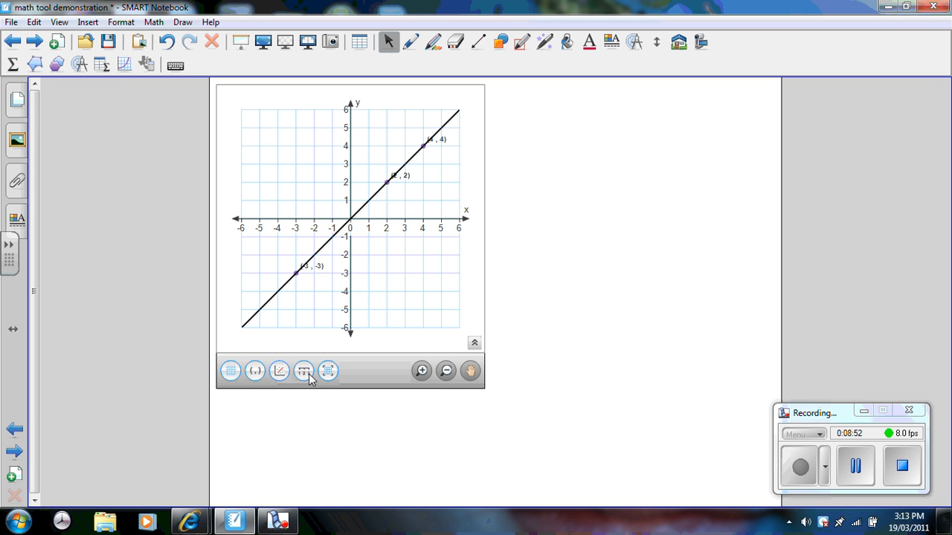
Hide and restore the graph's axis numbers, and shrink the grid slightly within its frame.
left_click(309, 373)
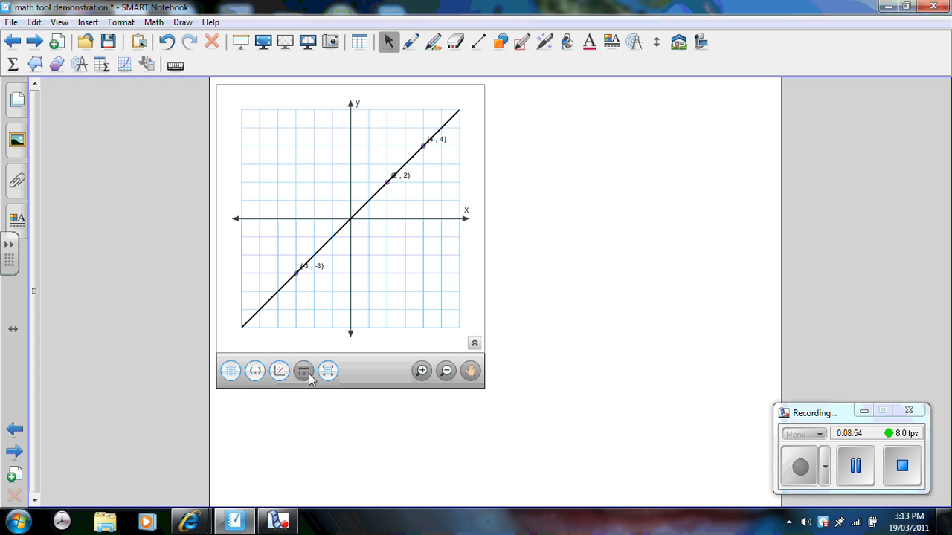
left_click(309, 374)
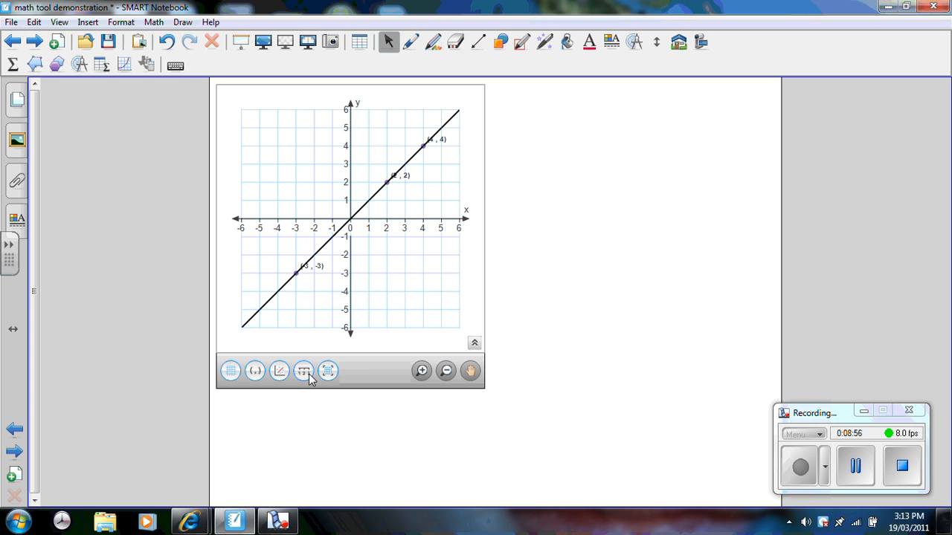
left_click(330, 374)
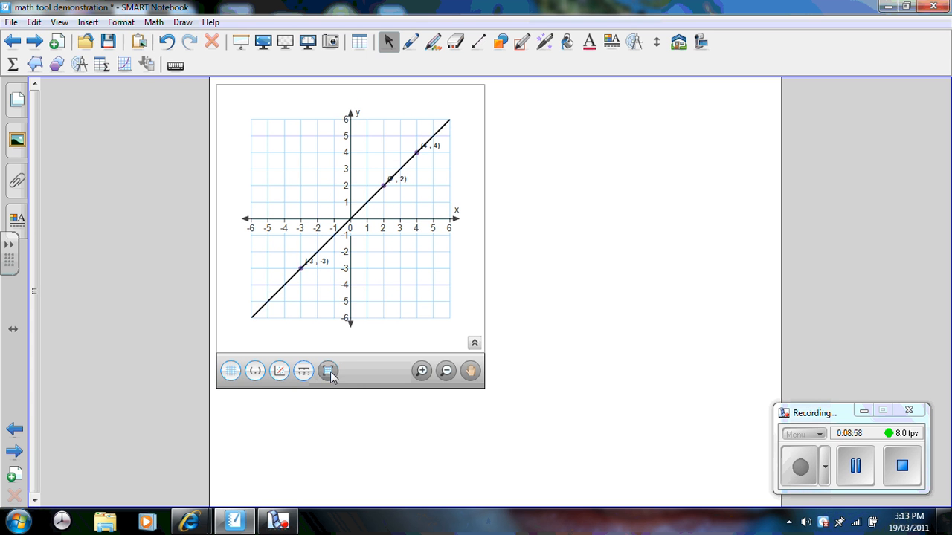
Zoom in on the Cartesian graph, and zoom back out until its grid extends slightly past 6 on both axes.
left_click(422, 371)
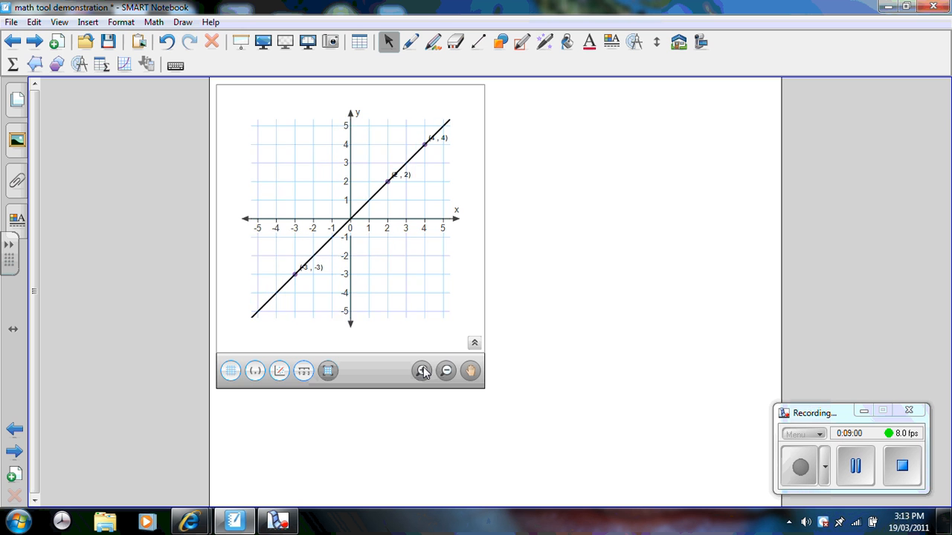
left_click(422, 371)
left_click(446, 371)
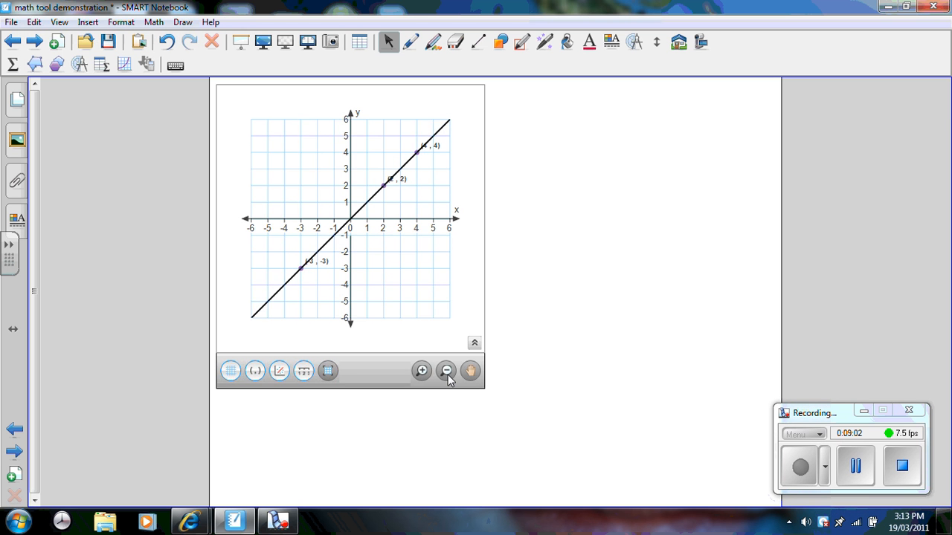
left_click(446, 371)
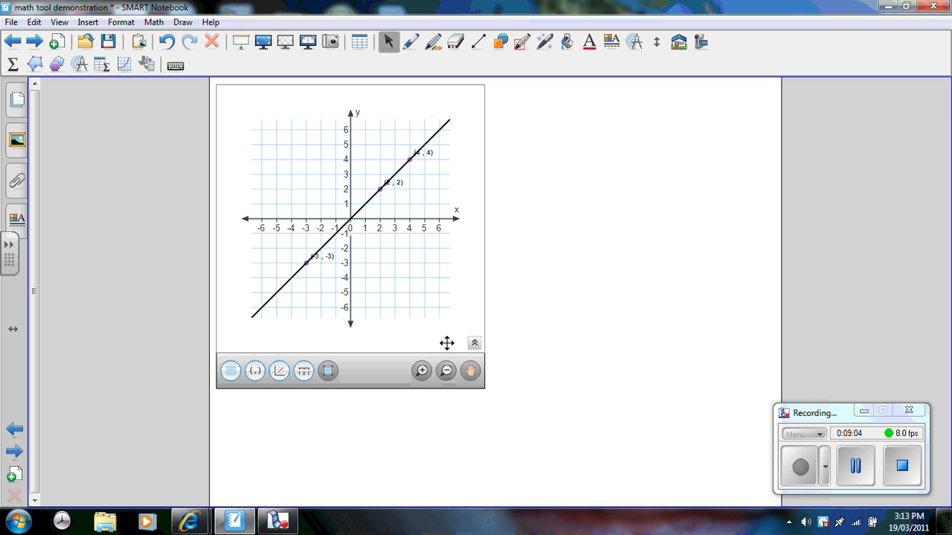